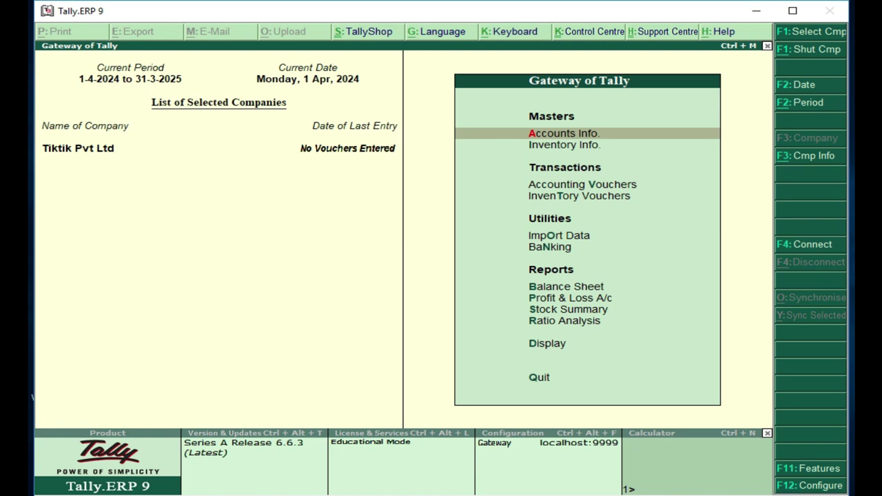
# Step: Open Accounting Features under Company Features (F11) and go down to the cheque printing setting
pyautogui.press('F11')
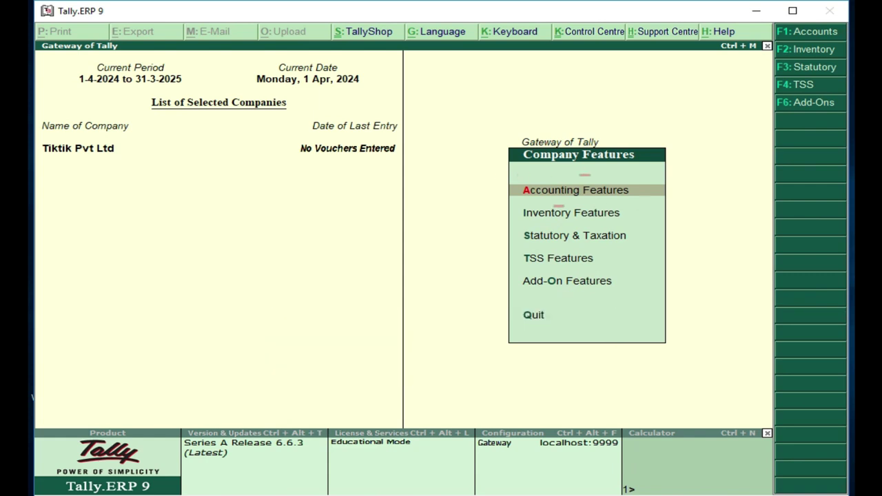
pyautogui.press('Return')
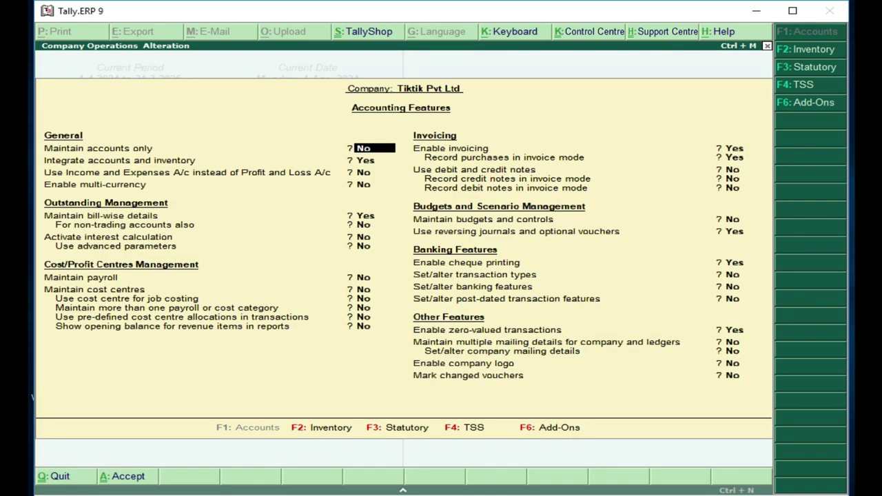
pyautogui.press('Return')
pyautogui.press('Return')
pyautogui.press('Return')
pyautogui.press('Return')
pyautogui.press('Return')
pyautogui.press('Return')
pyautogui.press('Return')
pyautogui.press('Return')
pyautogui.press('Return')
pyautogui.press('Return')
pyautogui.press('Return')
pyautogui.press('Return')
pyautogui.press('Return')
pyautogui.press('Return')
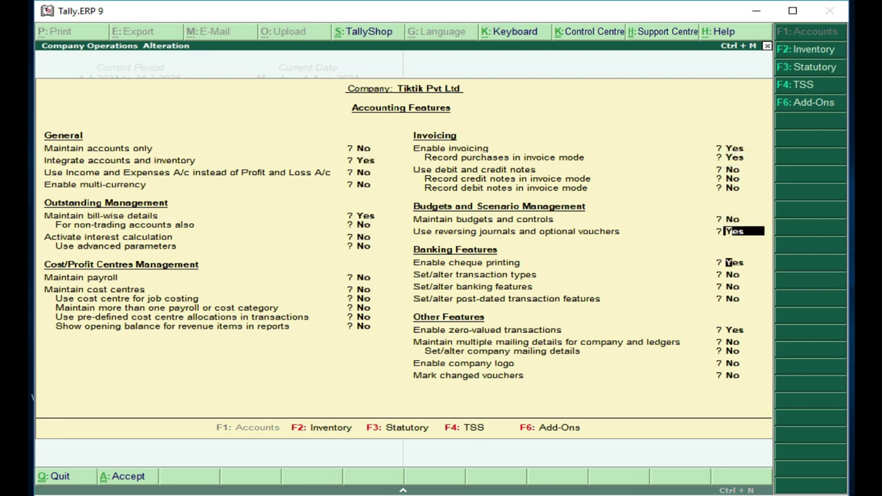
pyautogui.press('Return')
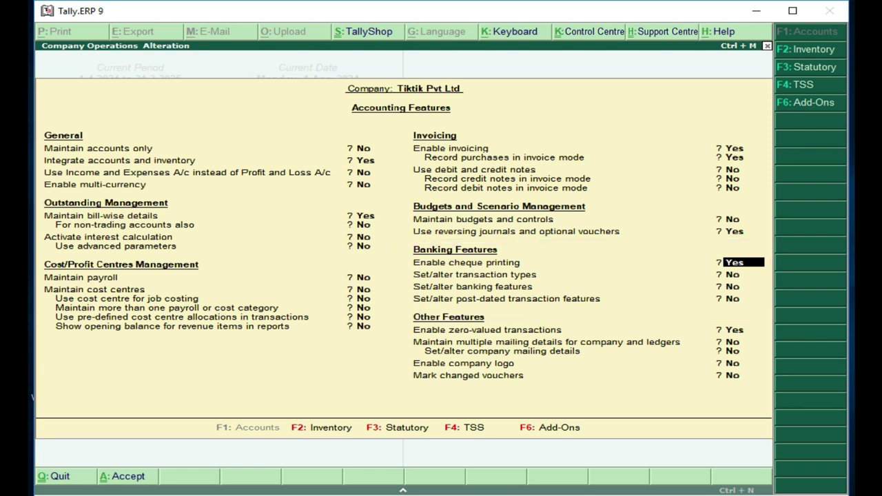
# Step: Set transaction types and banking features to Yes, accepting their default options
pyautogui.press('Return')
pyautogui.write('y')
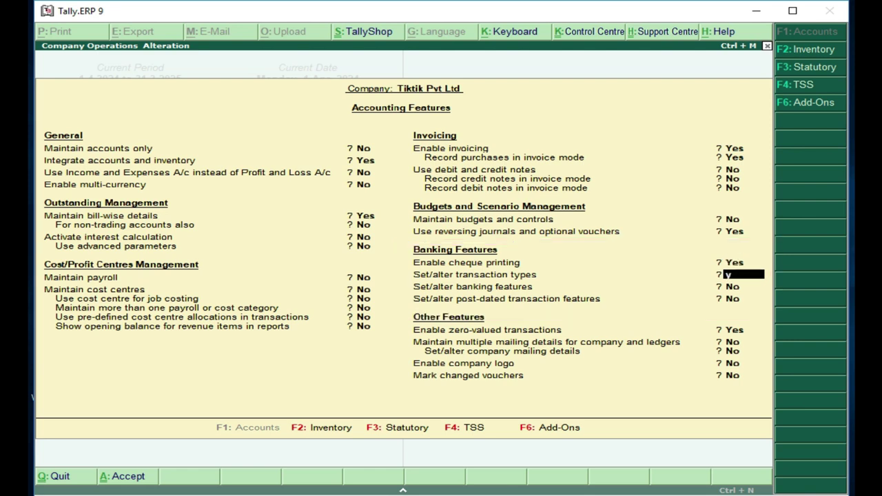
pyautogui.press('Return')
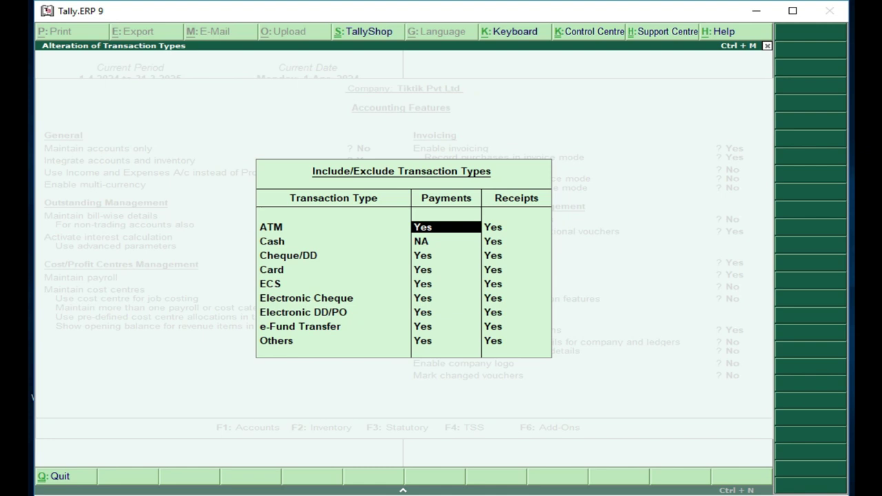
pyautogui.press('Return')
pyautogui.press('Return')
pyautogui.press('Return')
pyautogui.press('Return')
pyautogui.press('Return')
pyautogui.press('Return')
pyautogui.press('Return')
pyautogui.press('Return')
pyautogui.press('Return')
pyautogui.press('Return')
pyautogui.press('Return')
pyautogui.press('Return')
pyautogui.press('Return')
pyautogui.press('Return')
pyautogui.press('Return')
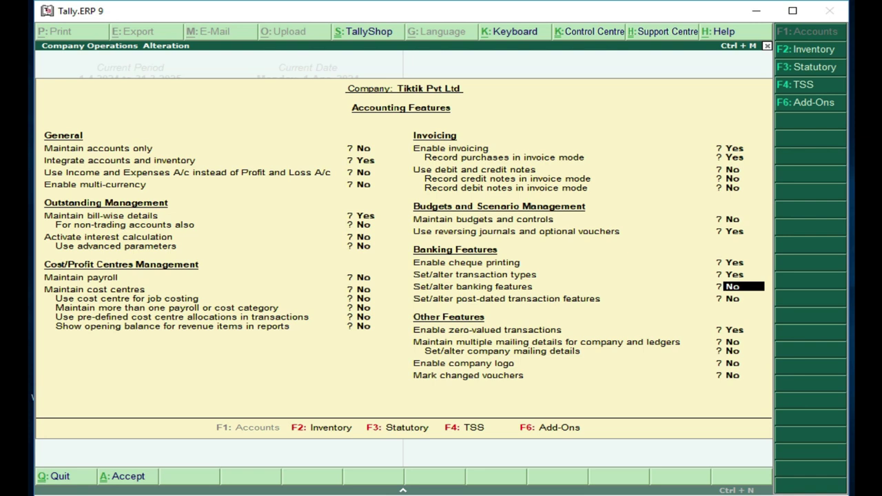
pyautogui.press('y')
pyautogui.press('Return')
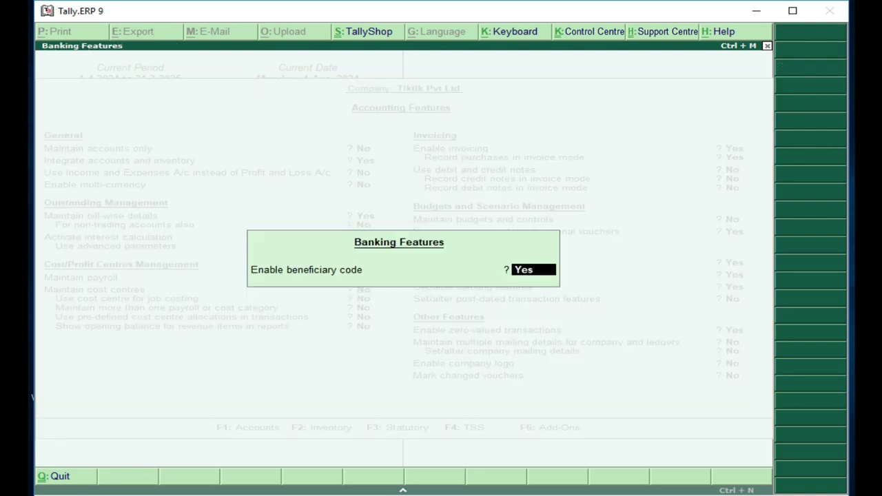
pyautogui.press('Return')
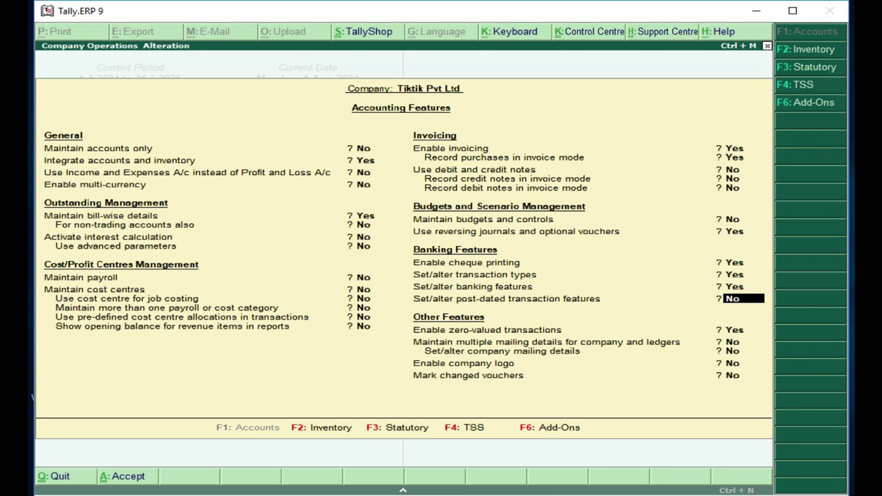
# Step: Enable post-dated transactions with SBI Bank A/C and PNB as notional banks
pyautogui.write('y')
pyautogui.press('Return')
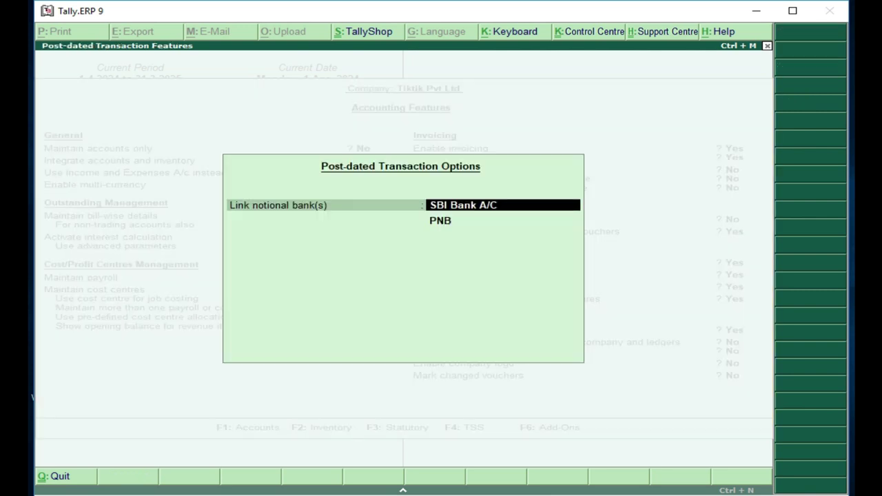
pyautogui.press('Return')
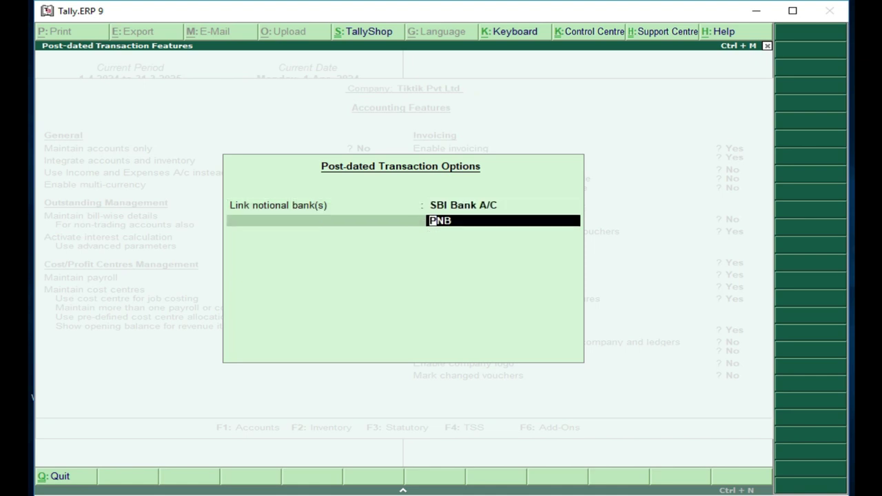
pyautogui.press('BackSpace')
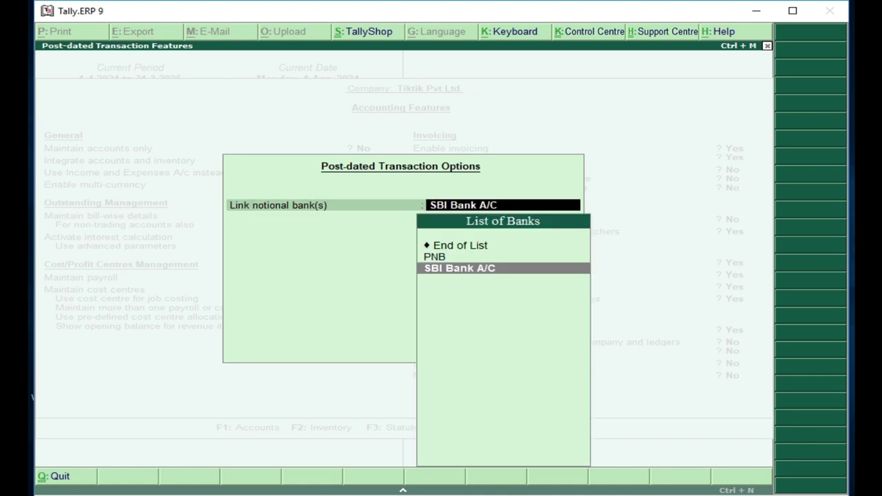
pyautogui.press('Return')
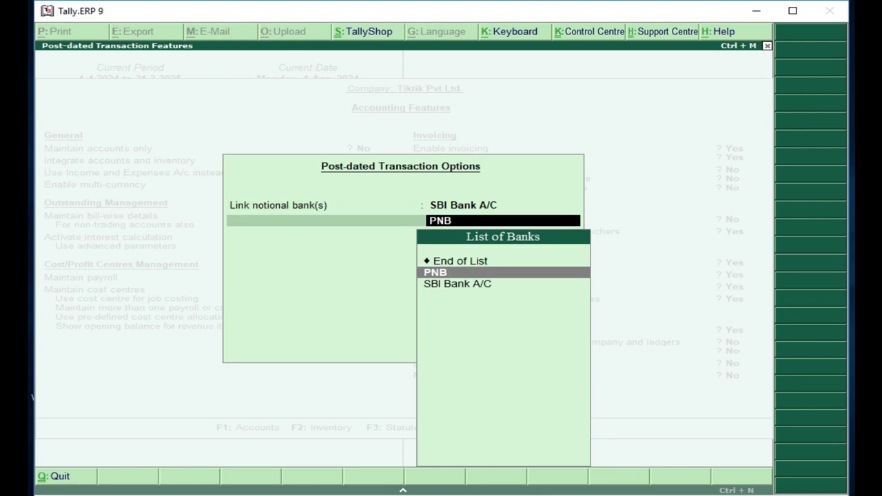
pyautogui.press('Return')
pyautogui.press('Return')
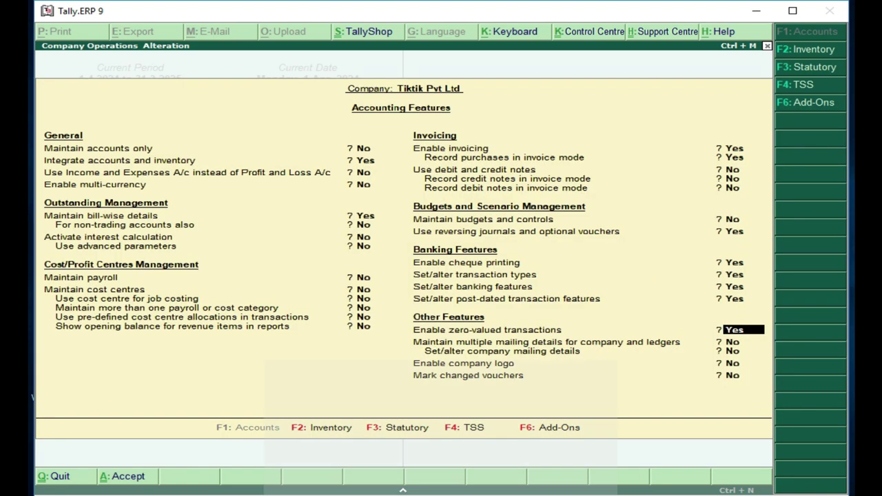
# Step: Save the accounting feature changes and return to Gateway of Tally
pyautogui.press('Up')
pyautogui.press('Return')
pyautogui.press('Return')
pyautogui.press('Return')
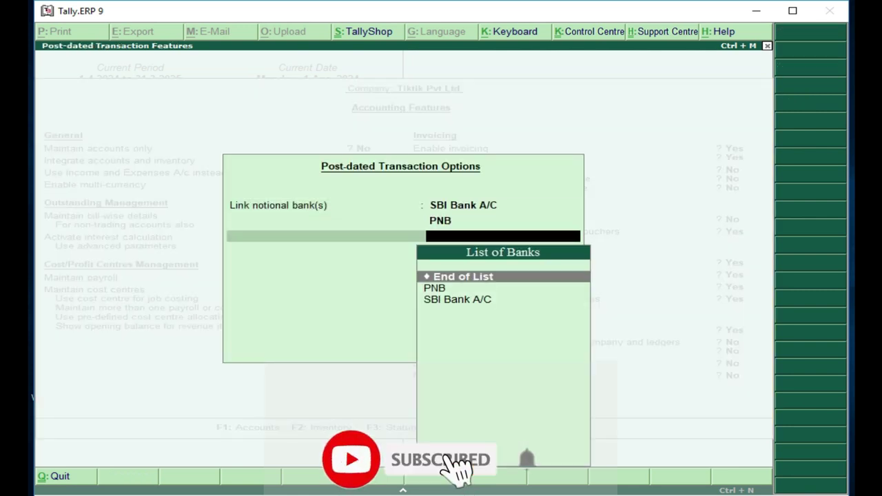
pyautogui.press('Return')
pyautogui.press('Return')
pyautogui.press('Return')
pyautogui.press('Return')
pyautogui.press('Return')
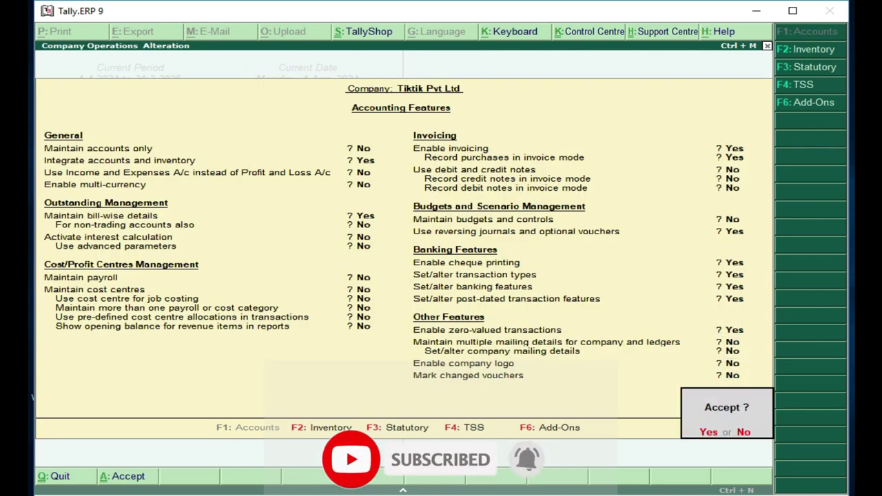
pyautogui.press('Return')
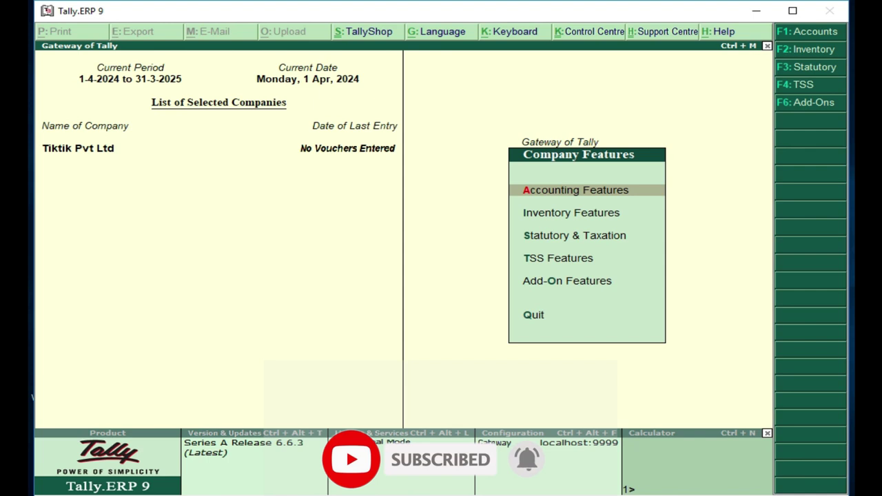
pyautogui.press('Escape')
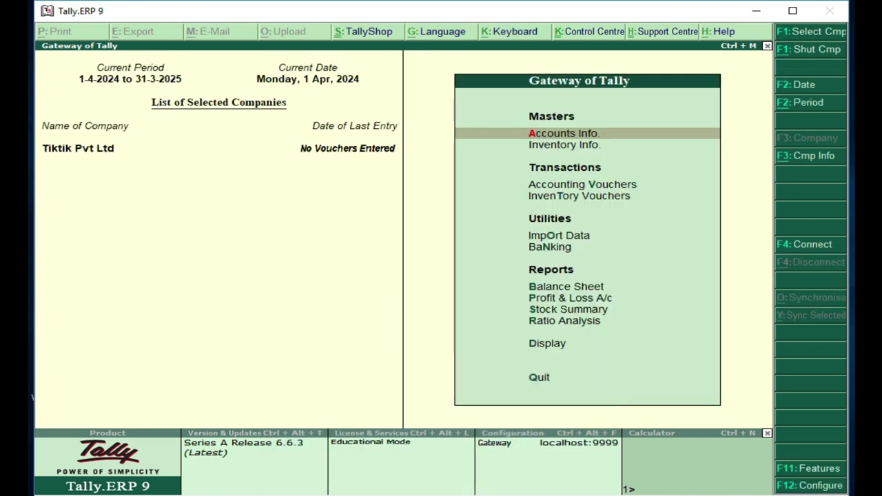
# Step: Open the SBI Bank A/C ledger for alteration from Accounts Info > Ledgers > Alter
pyautogui.press('Return')
pyautogui.press('Down')
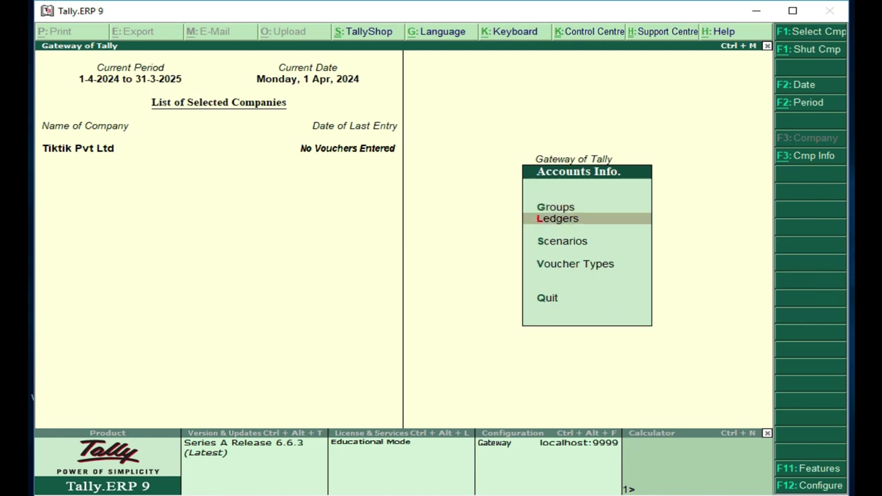
pyautogui.press('Return')
pyautogui.press('Down')
pyautogui.press('Down')
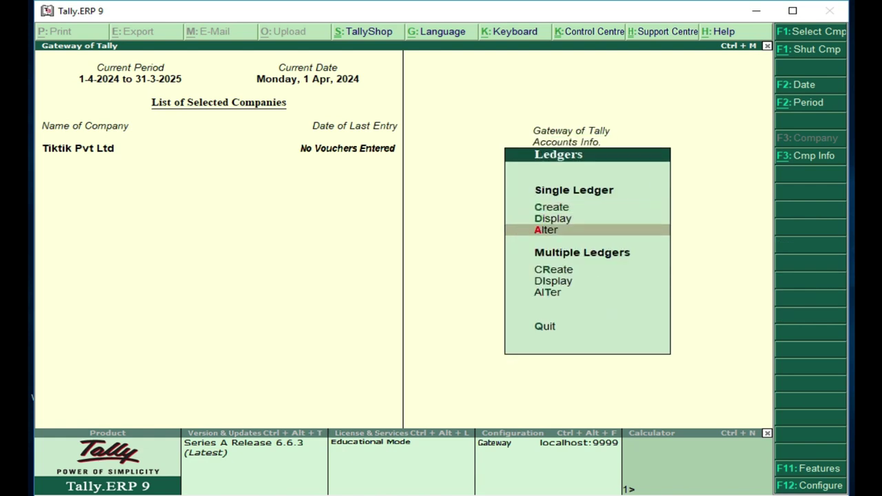
pyautogui.press('Return')
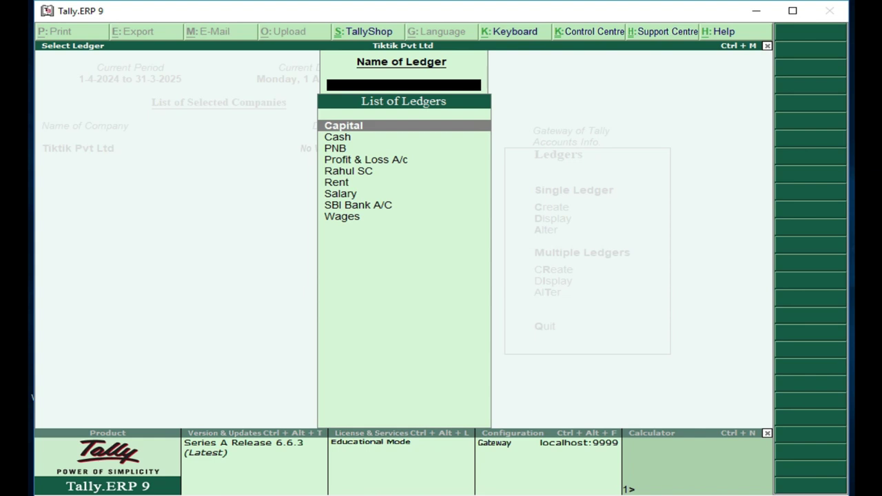
pyautogui.press('Down')
pyautogui.press('Down')
pyautogui.press('Down')
pyautogui.press('Down')
pyautogui.press('Down')
pyautogui.press('Down')
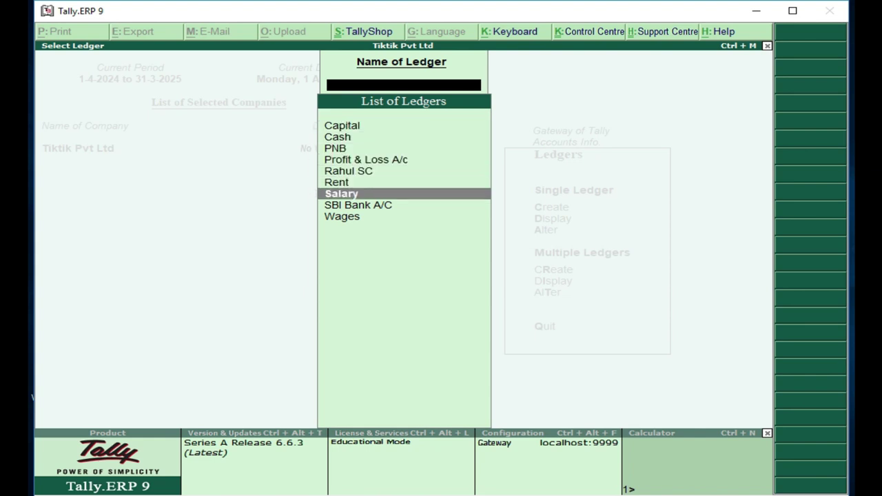
pyautogui.press('Down')
pyautogui.press('Return')
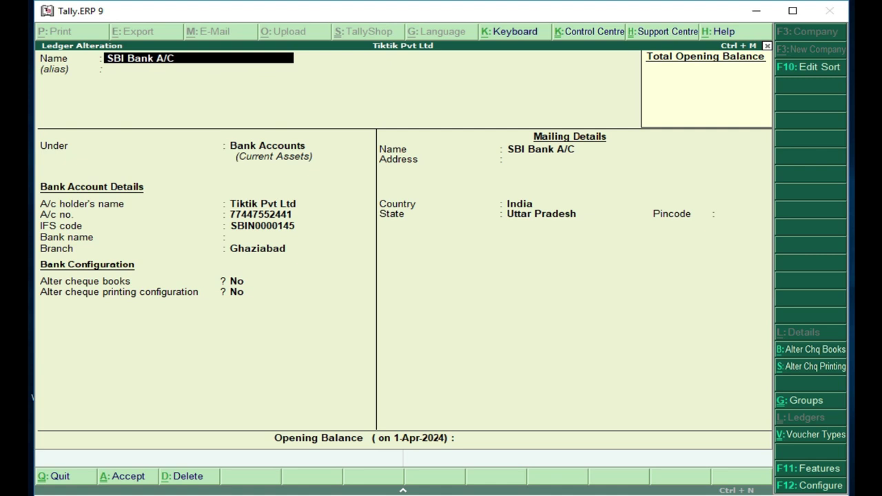
# Step: Set SBI Bank A/C's bank name to Not Applicable and enter yes for Alter cheque books
pyautogui.press('Return')
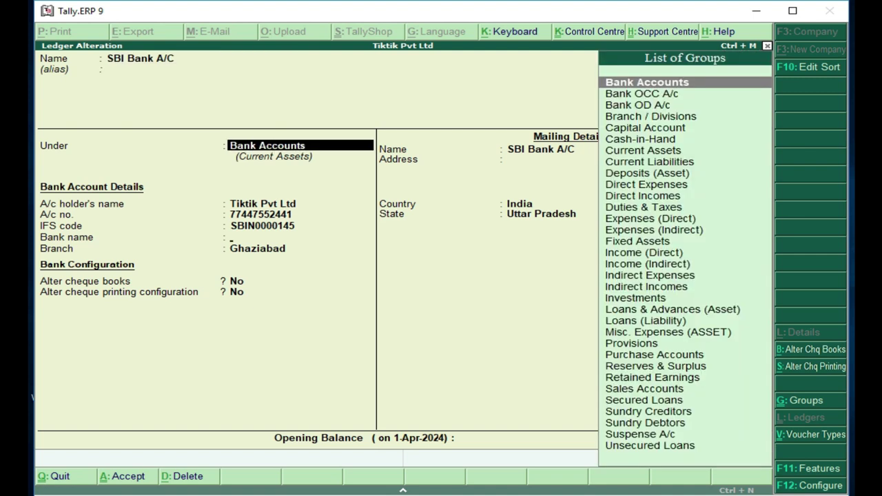
pyautogui.press('Return')
pyautogui.press('Return')
pyautogui.press('Return')
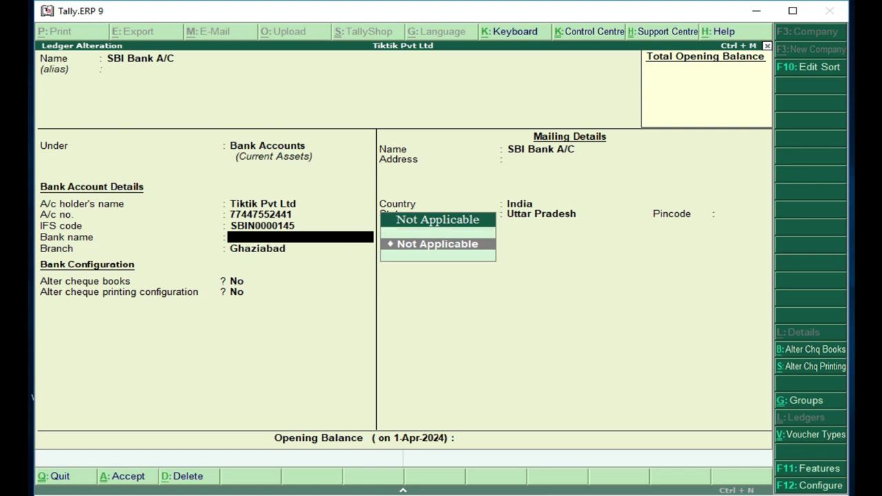
pyautogui.press('Return')
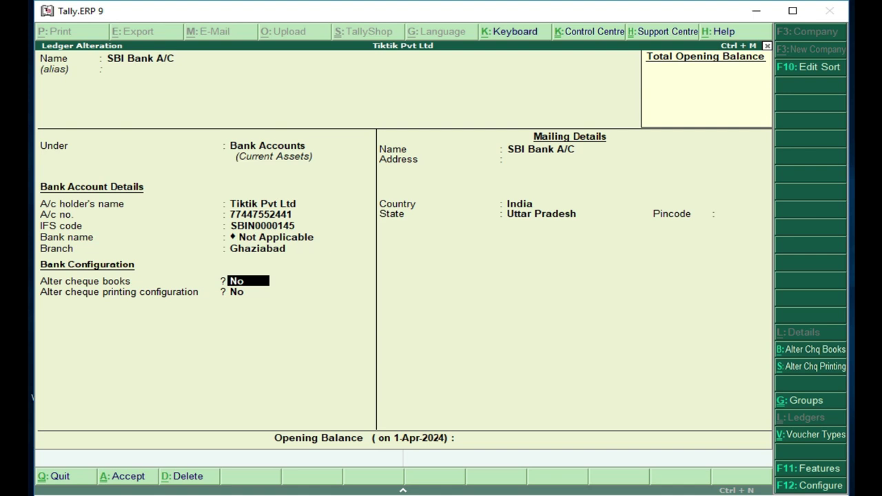
pyautogui.write('yes')
# Step: Add cheque book 'Book' for cheques 100001 to 100050 and set cheque printing configuration to yes
pyautogui.press('Return')
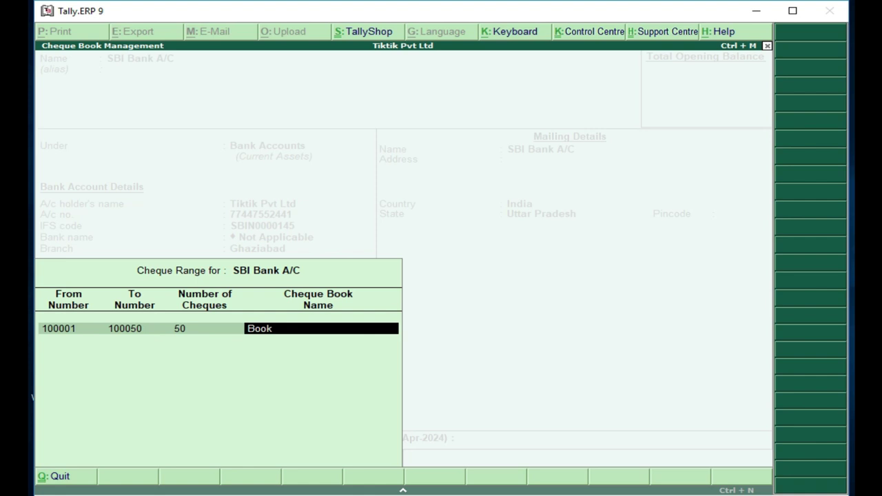
pyautogui.press('Return')
pyautogui.press('Return')
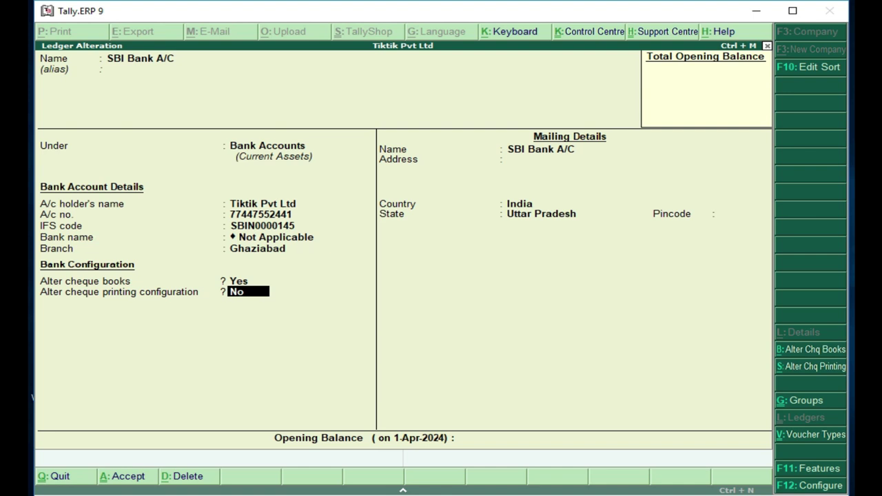
pyautogui.write('yes')
# Step: Copy PNB's cheque printing layout into SBI Bank A/C and bring up Sample Cheque Printing
pyautogui.press('Return')
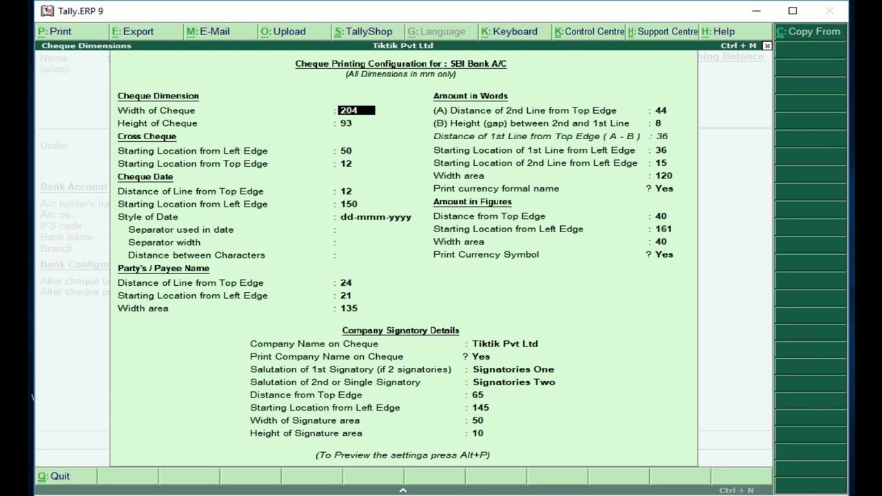
pyautogui.hotkey('alt', 'c')
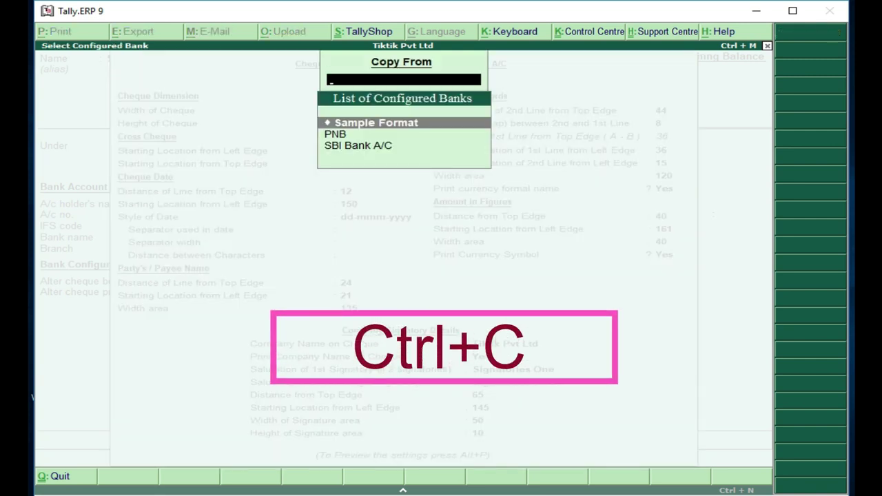
pyautogui.click(336, 133)
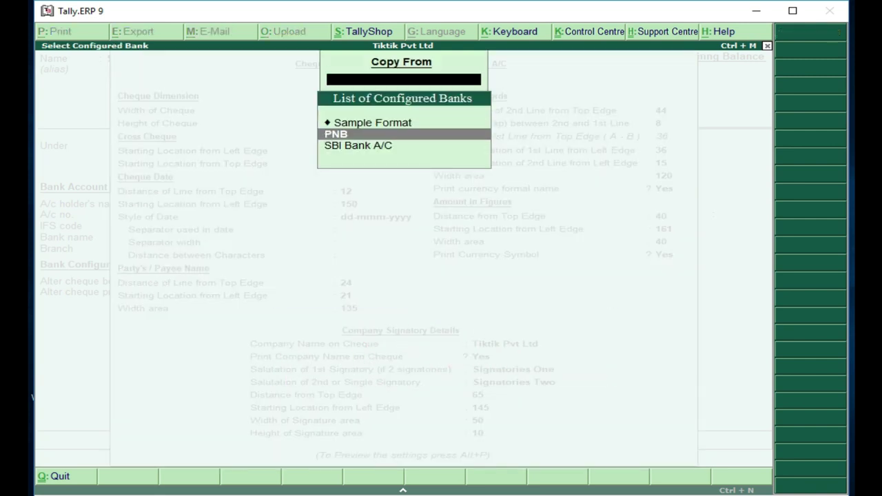
pyautogui.press('Return')
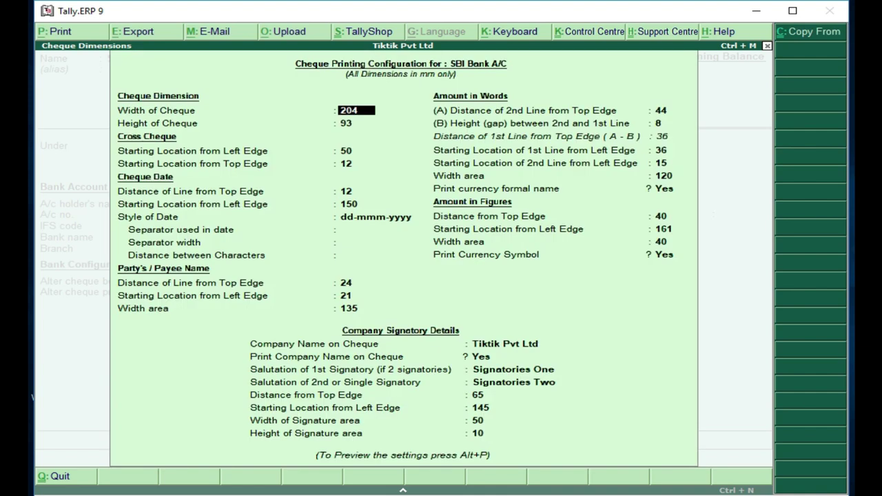
pyautogui.press('Return')
pyautogui.press('Return')
pyautogui.press('Return')
pyautogui.press('Return')
pyautogui.press('Return')
pyautogui.press('Return')
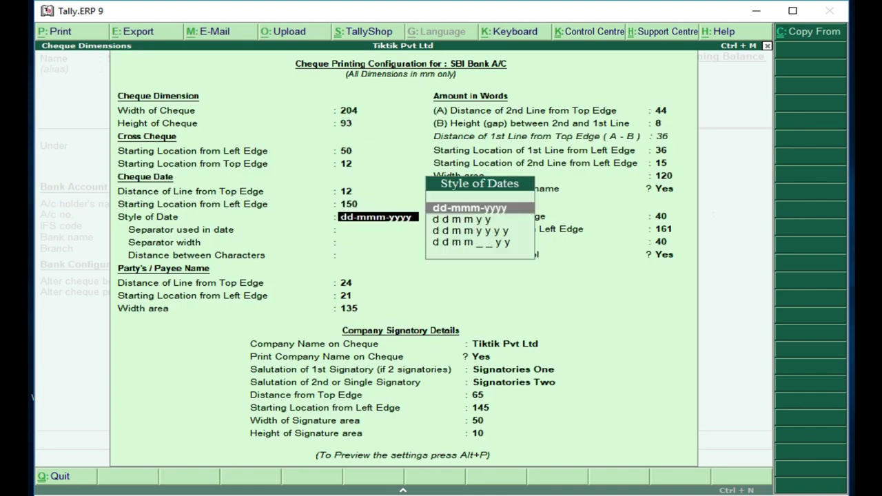
pyautogui.press('Return')
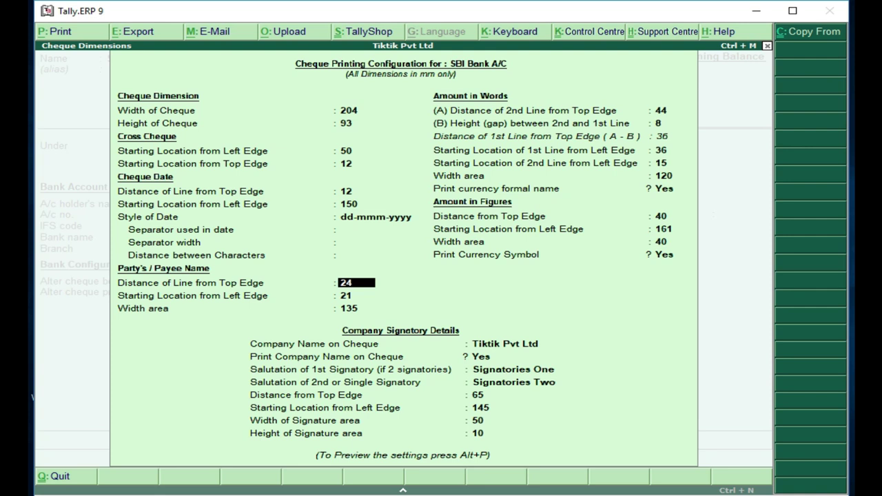
pyautogui.hotkey('alt', 'p')
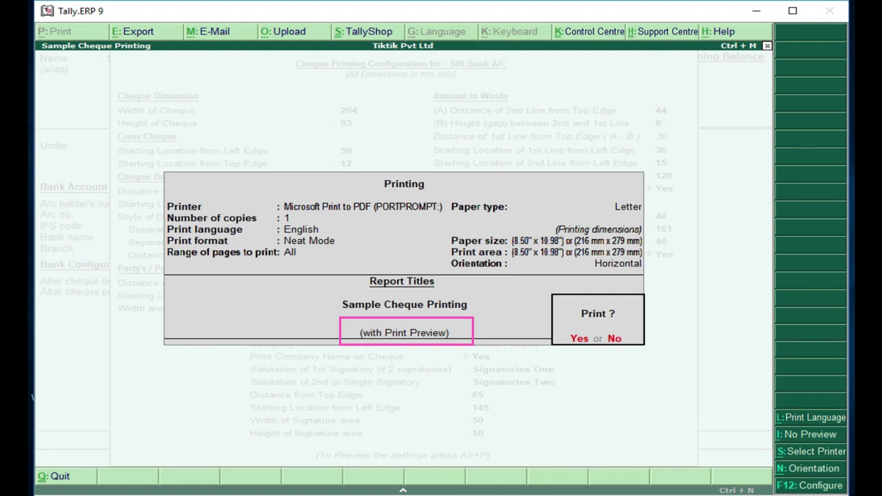
# Step: Preview the sample SBI cheque twice, zooming in and out, then return to the ledger
pyautogui.hotkey('alt', 'i')
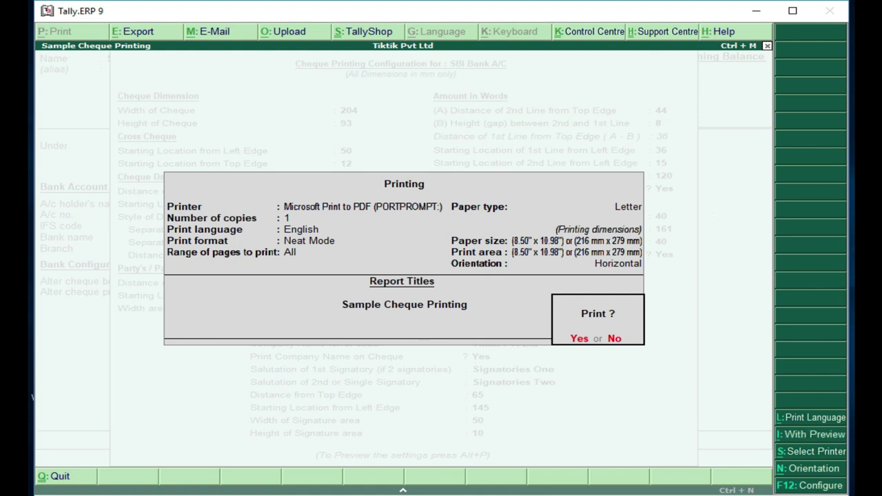
pyautogui.hotkey('alt', 'i')
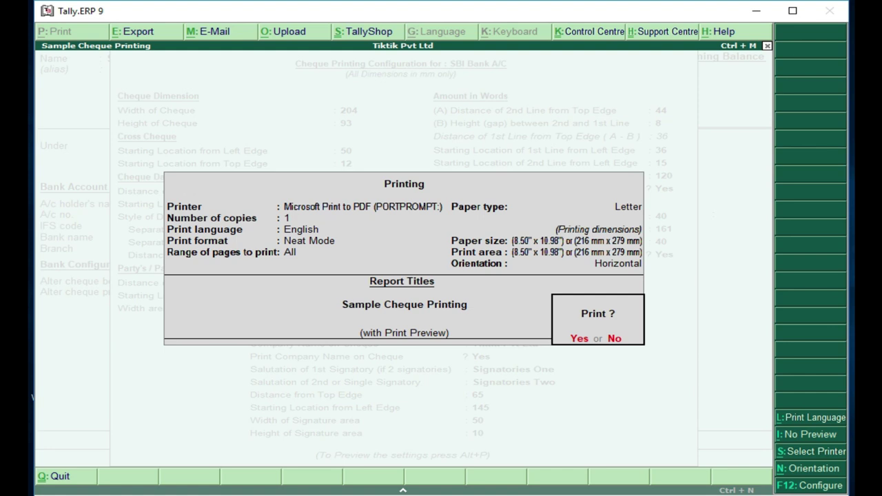
pyautogui.press('Return')
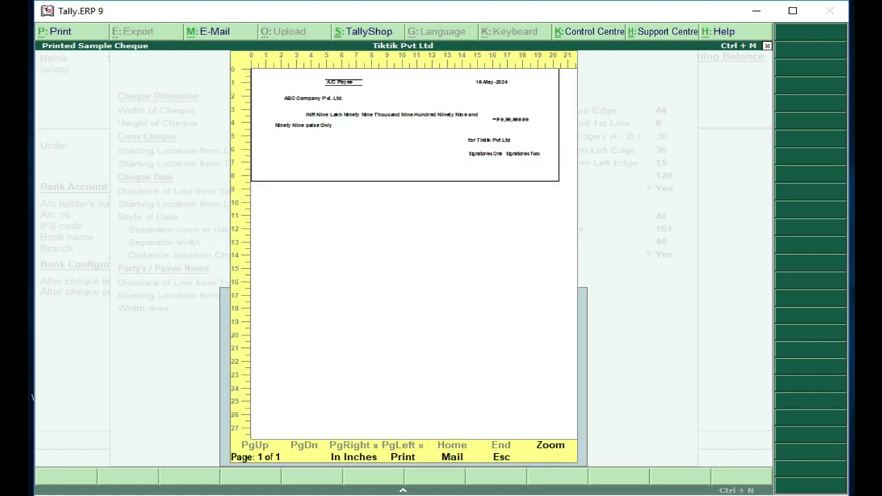
pyautogui.hotkey('alt', 'z')
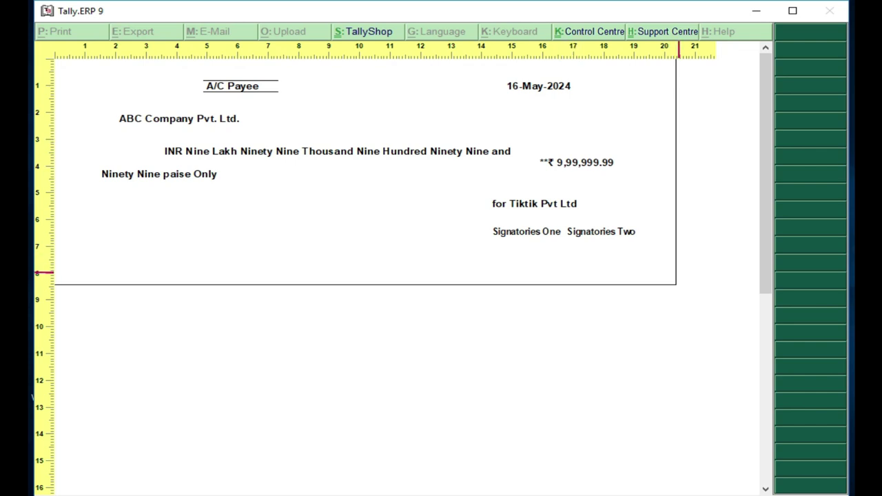
pyautogui.hotkey('alt', 'z')
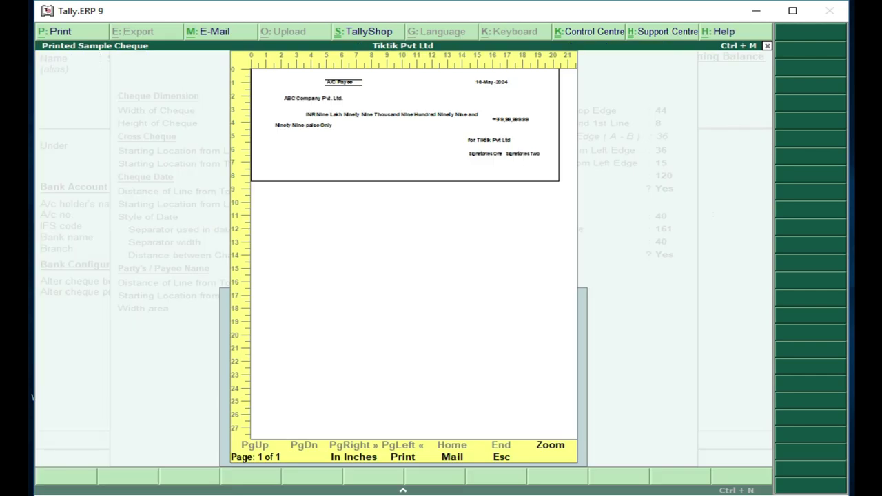
pyautogui.press('Escape')
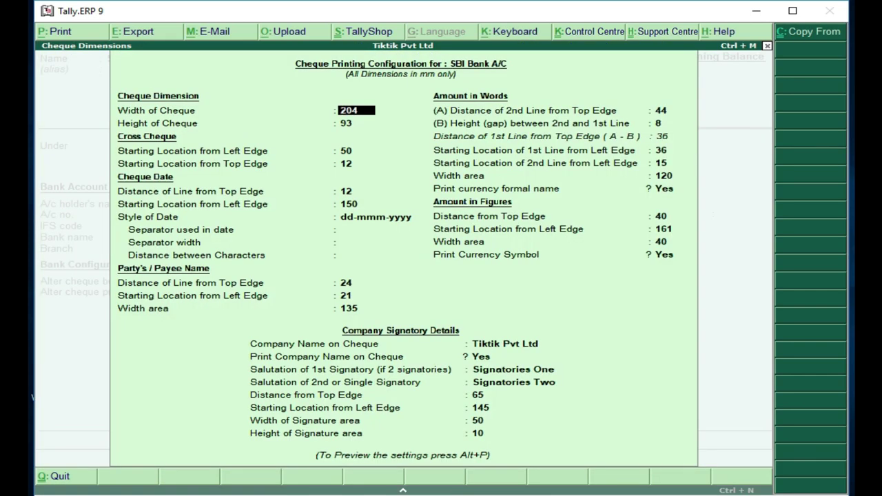
pyautogui.hotkey('alt', 'p')
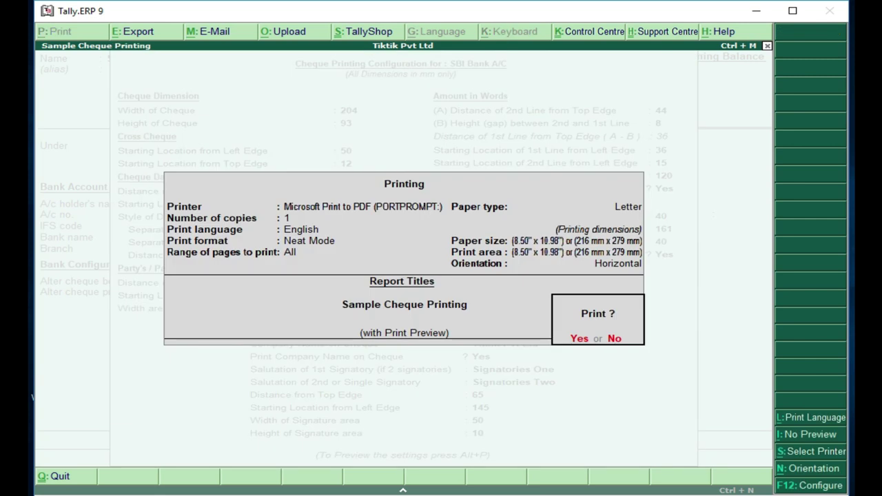
pyautogui.press('Return')
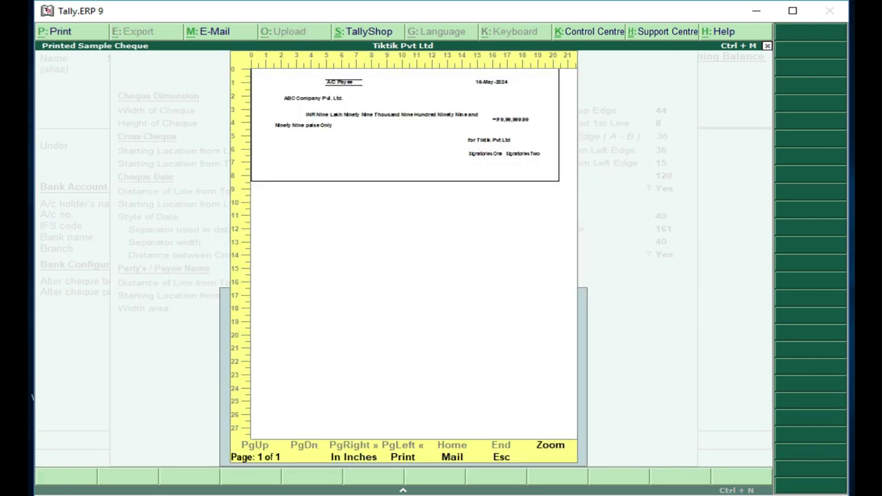
pyautogui.press('Escape')
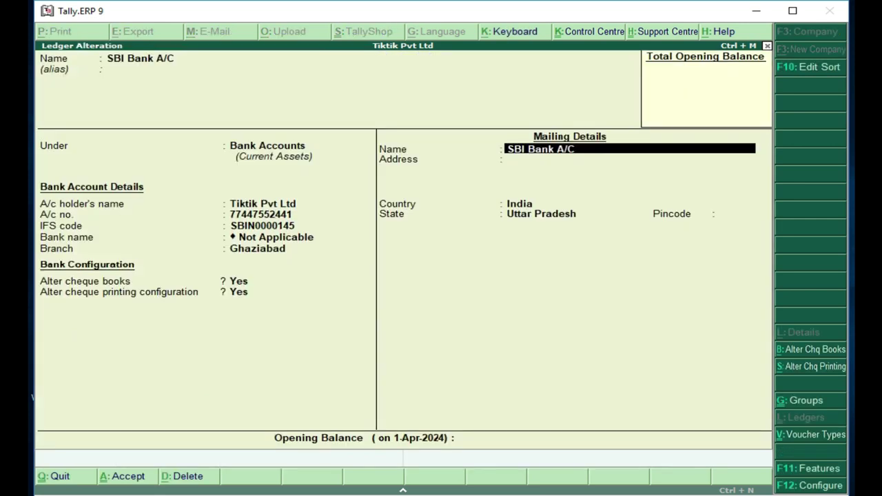
# Step: Accept the SBI Bank A/C ledger and return to Gateway of Tally without quitting
pyautogui.press('Return')
pyautogui.press('Return')
pyautogui.press('Return')
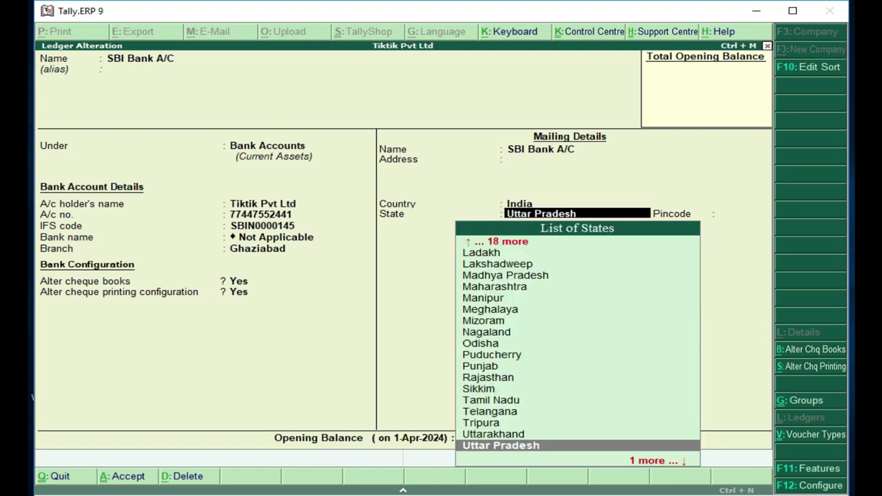
pyautogui.hotkey('ctrl', 'a')
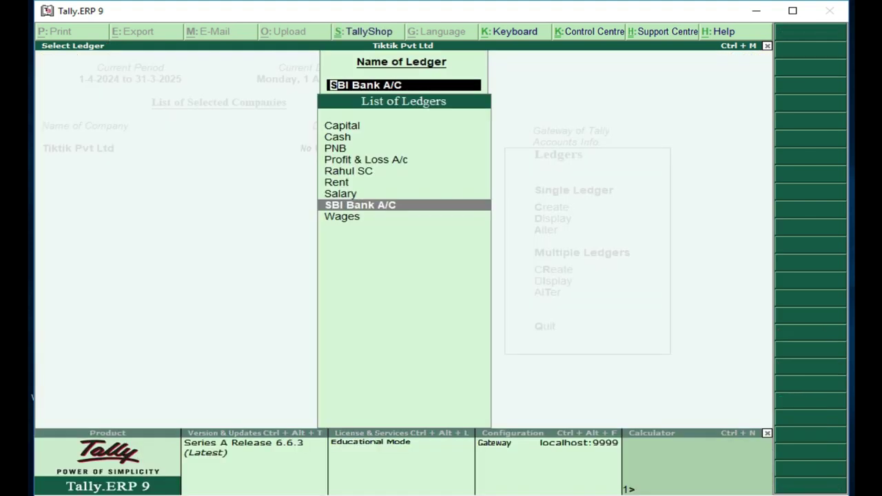
pyautogui.press('Escape')
pyautogui.press('Escape')
pyautogui.press('Escape')
pyautogui.press('Escape')
pyautogui.press('n')
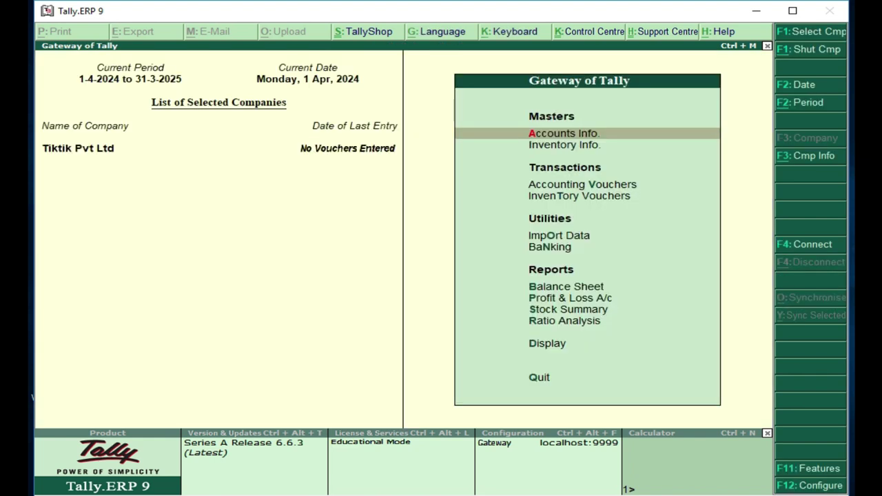
pyautogui.press('Down')
pyautogui.press('Down')
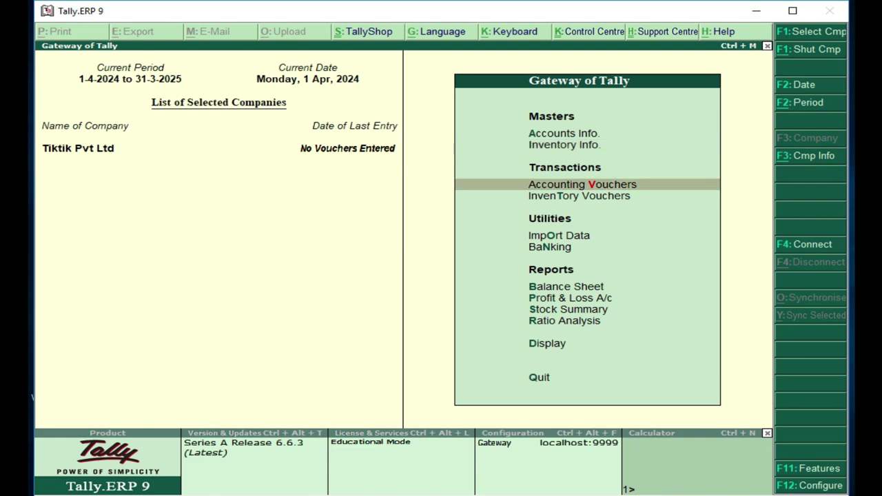
# Step: Start a Payment voucher and review its F12 configuration options down to voucher date balances
pyautogui.press('Return')
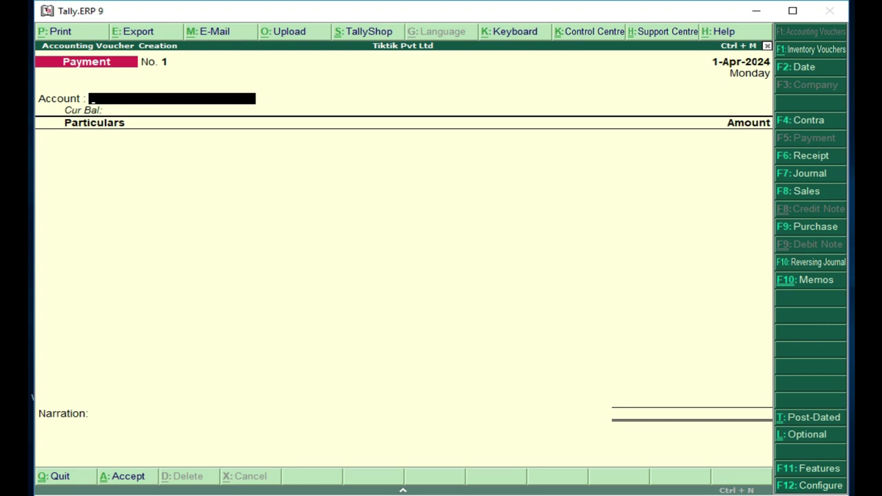
pyautogui.press('F12')
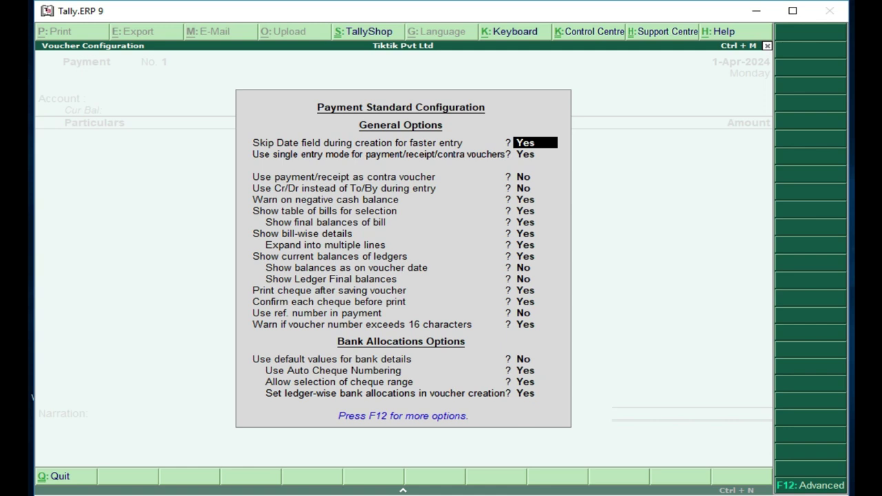
pyautogui.click(526, 154)
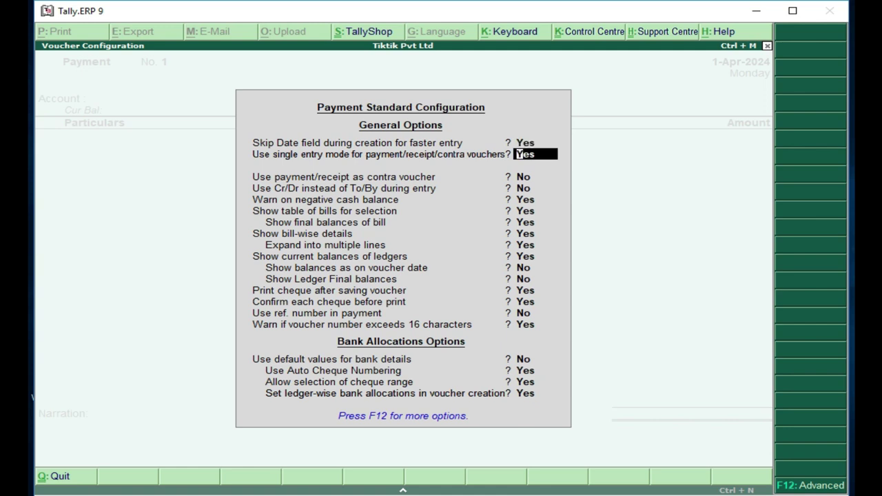
pyautogui.click(524, 177)
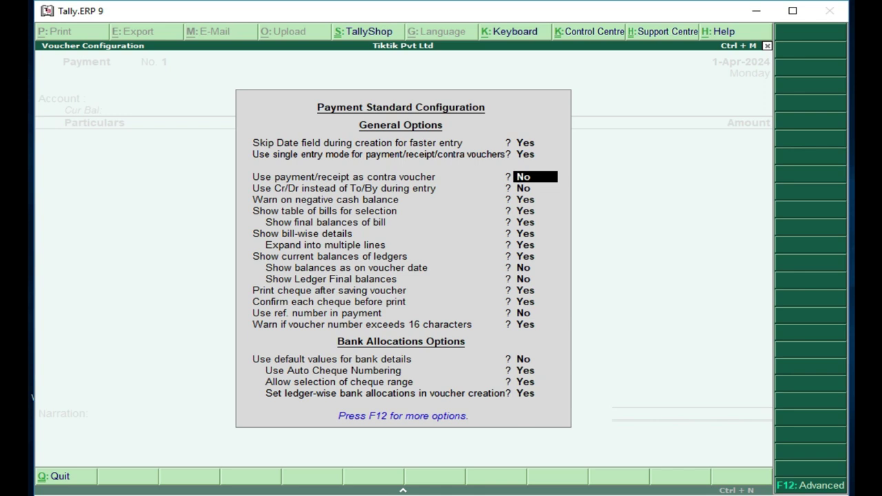
pyautogui.press('Return')
pyautogui.press('Return')
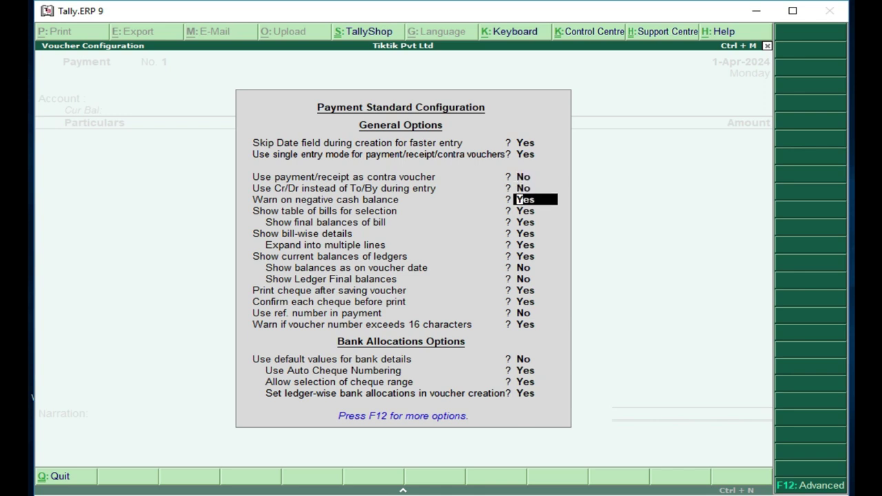
pyautogui.press('Return')
pyautogui.click(521, 222)
pyautogui.click(521, 233)
pyautogui.click(521, 245)
pyautogui.click(521, 257)
pyautogui.click(521, 268)
# Step: Keep Print cheque after saving and Confirm each cheque before print at Yes, then accept the configuration
pyautogui.press('Return')
pyautogui.press('Return')
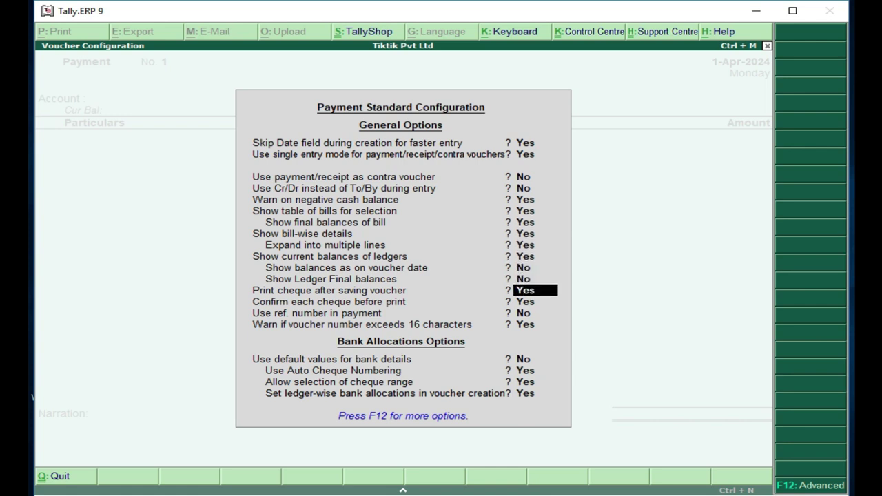
pyautogui.press('Return')
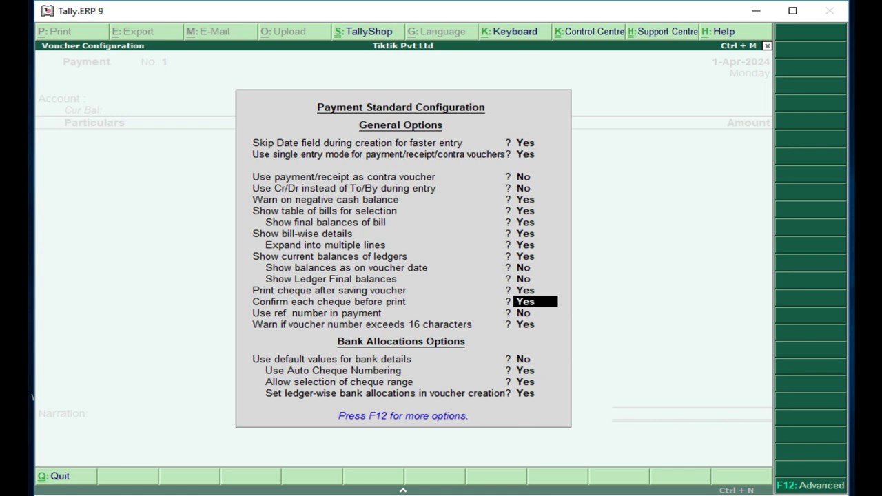
pyautogui.press('Up')
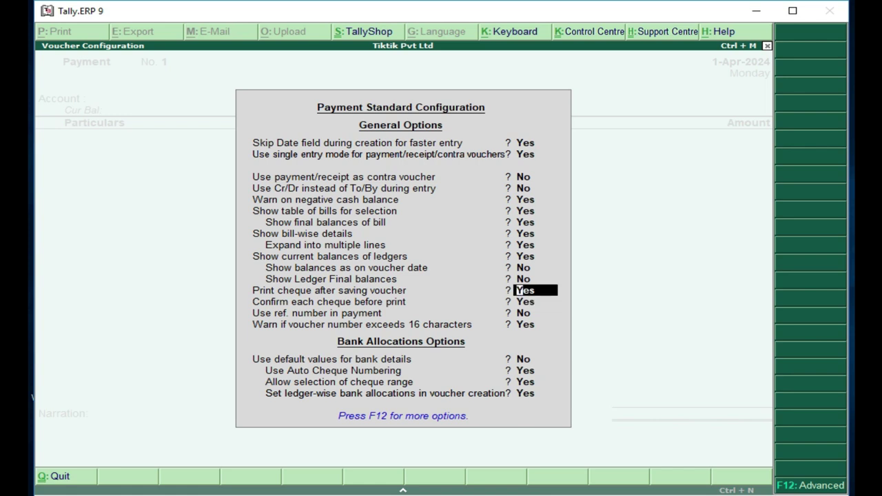
pyautogui.press('Down')
pyautogui.press('Down')
pyautogui.press('Down')
pyautogui.click(535, 359)
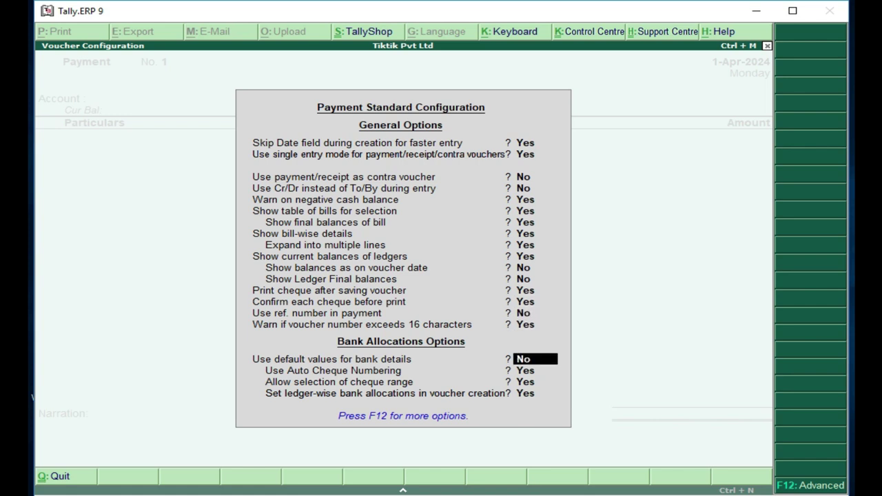
pyautogui.click(535, 370)
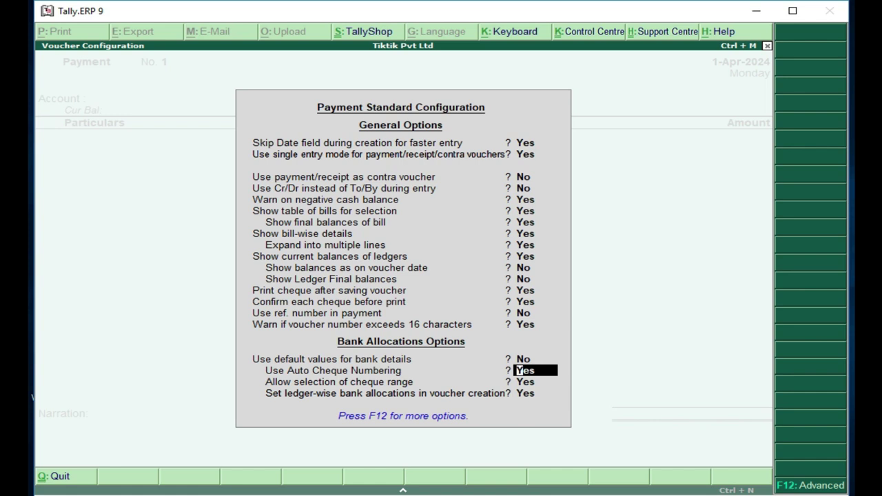
pyautogui.write('y')
pyautogui.press('Return')
pyautogui.press('Return')
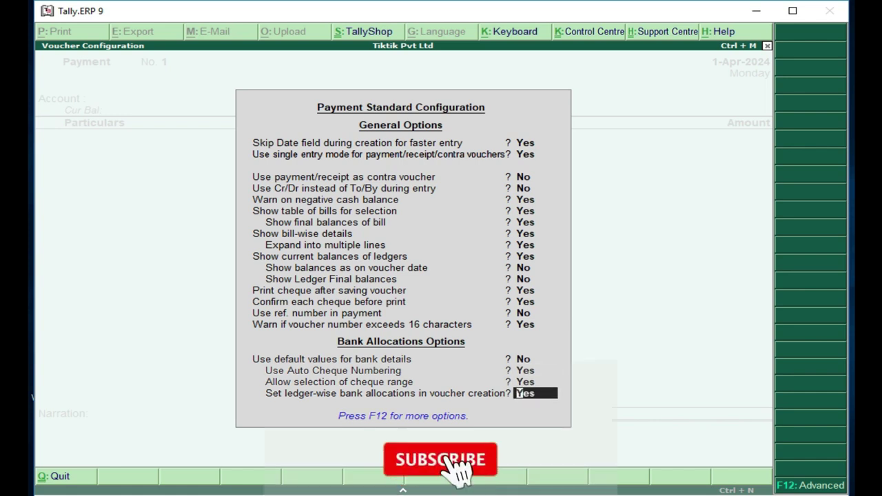
pyautogui.press('Return')
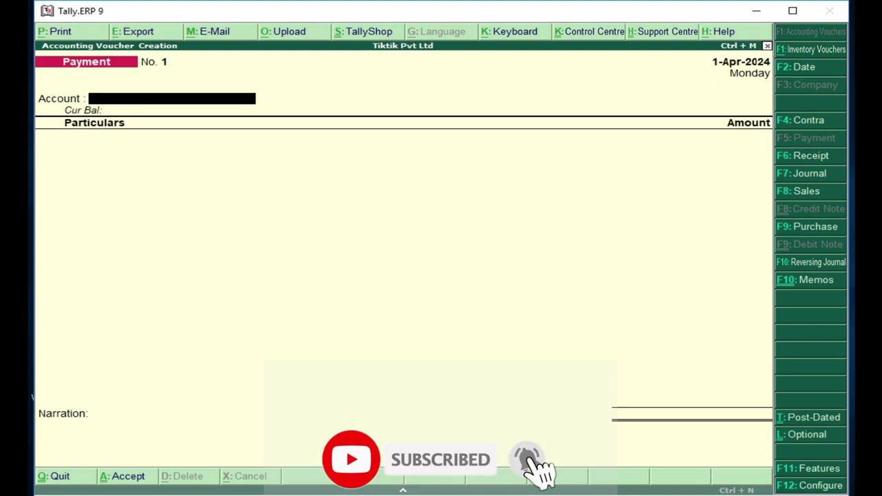
# Step: Set SBI Bank A/C as the paying account and select the party ledger to be paid
pyautogui.press('Down')
pyautogui.press('Down')
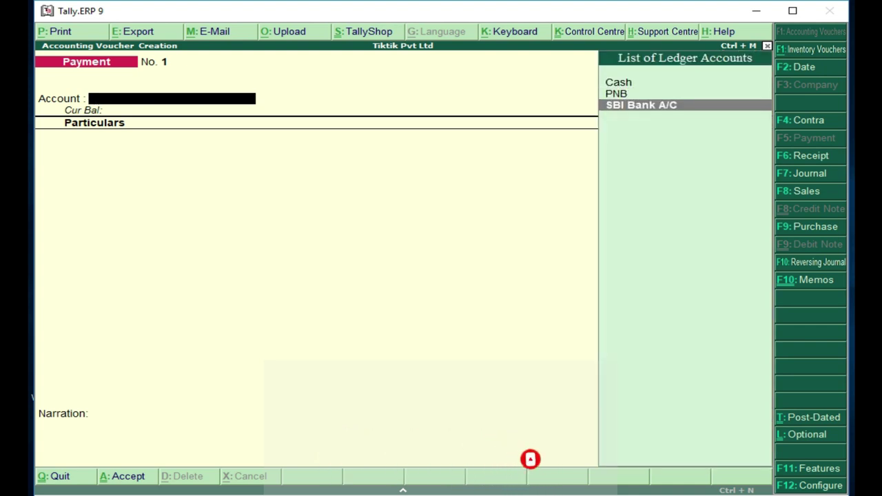
pyautogui.press('Return')
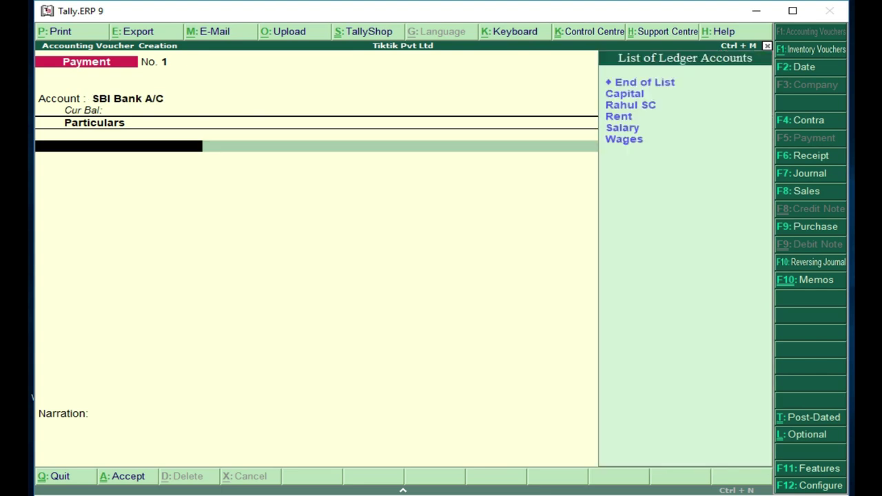
pyautogui.press('Up')
pyautogui.press('Up')
pyautogui.press('Up')
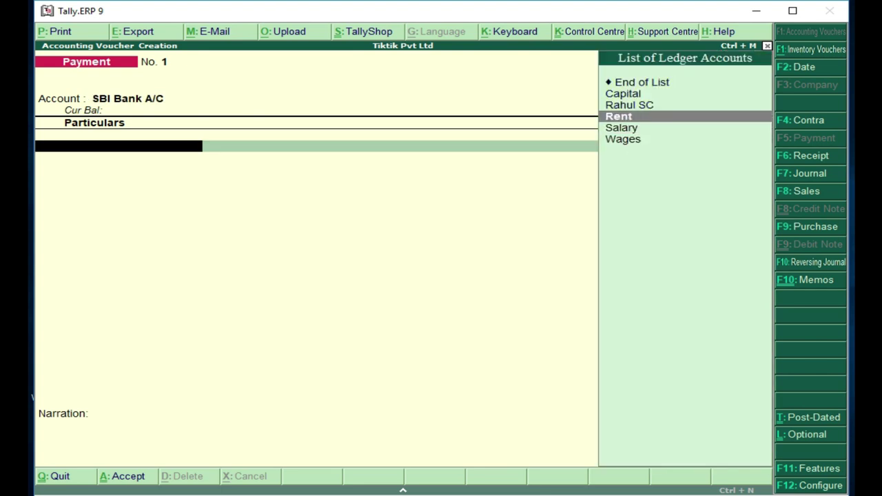
pyautogui.press('Up')
pyautogui.press('Return')
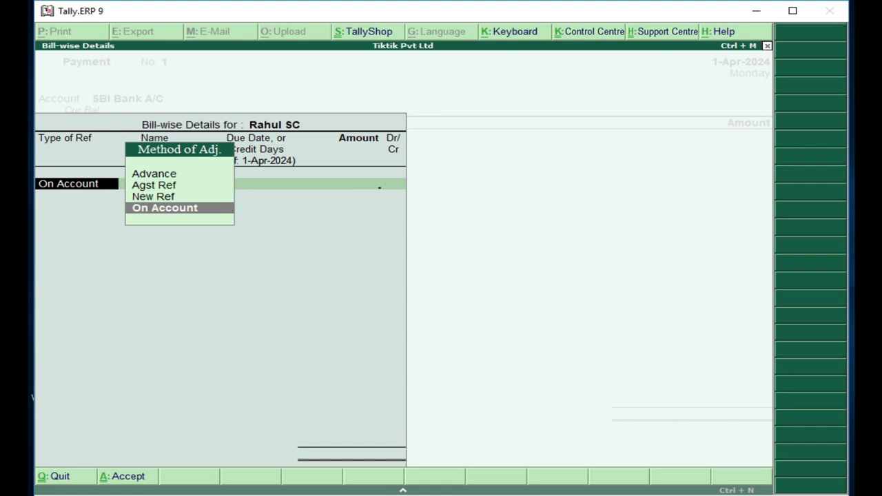
# Step: Pay the party 20,000 On Account and open the SBI Bank A/C bank allocations
pyautogui.press('Return')
pyautogui.write('20000')
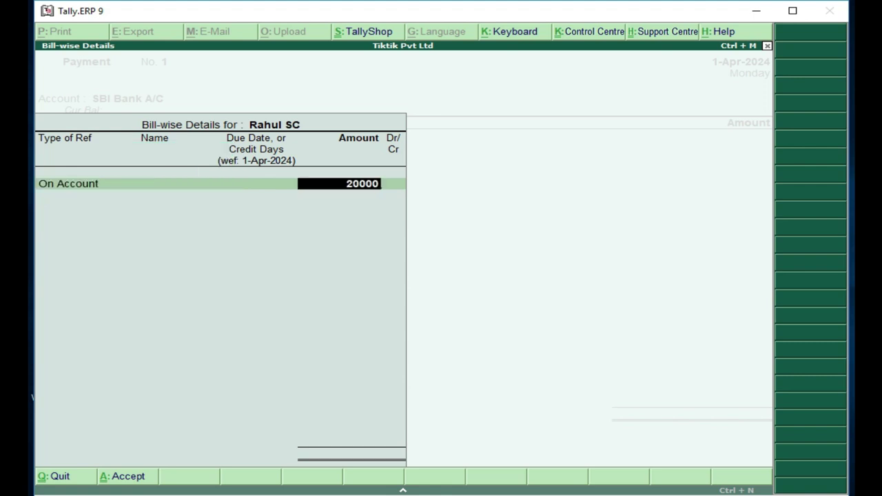
pyautogui.press('Return')
pyautogui.press('Return')
pyautogui.press('Return')
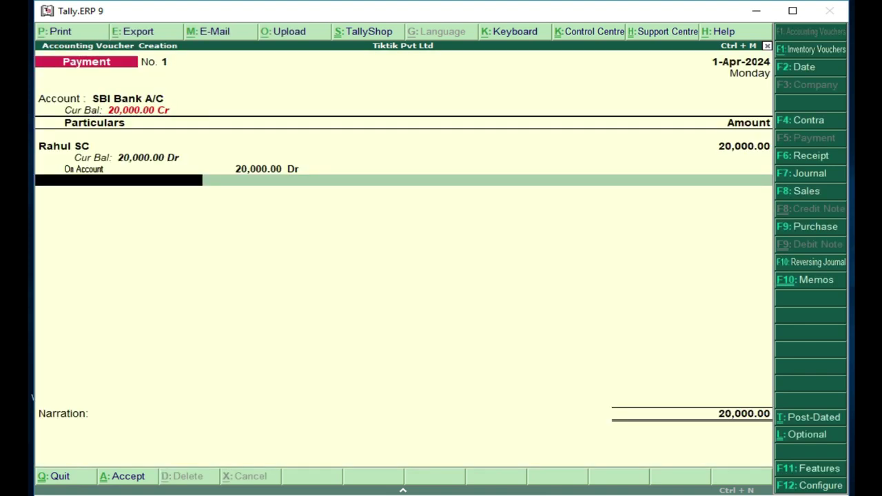
pyautogui.press('Return')
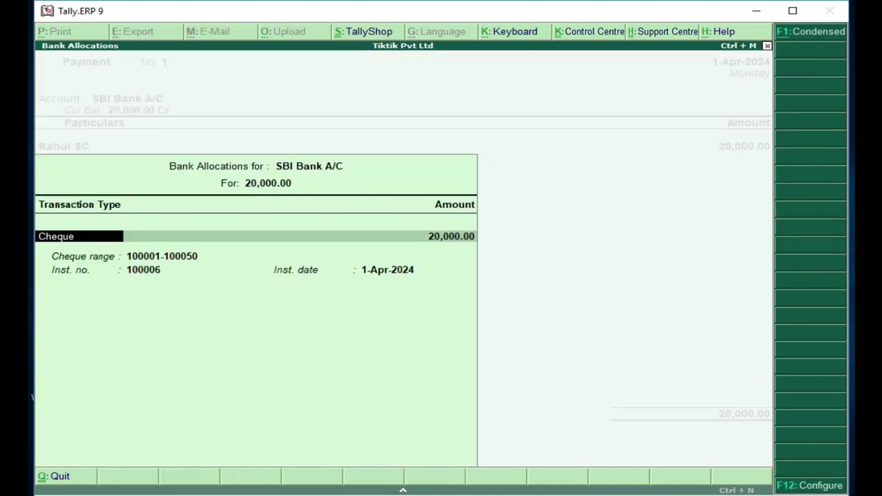
pyautogui.press('Return')
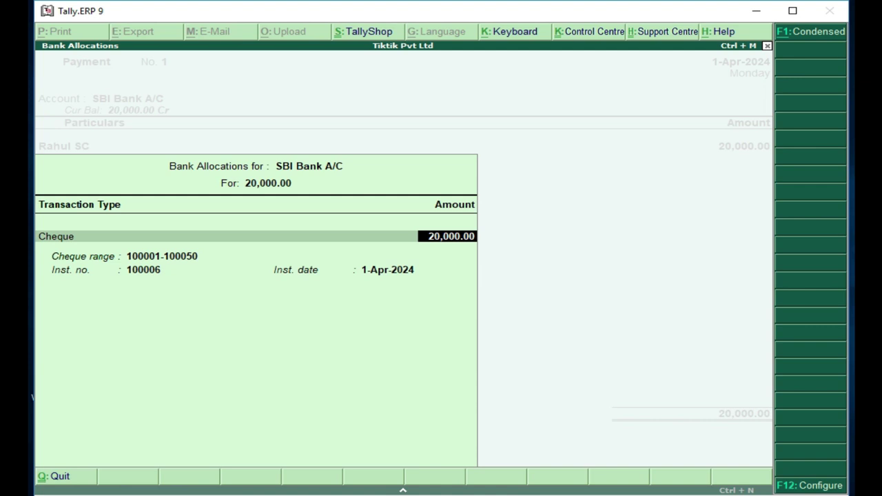
pyautogui.press('Return')
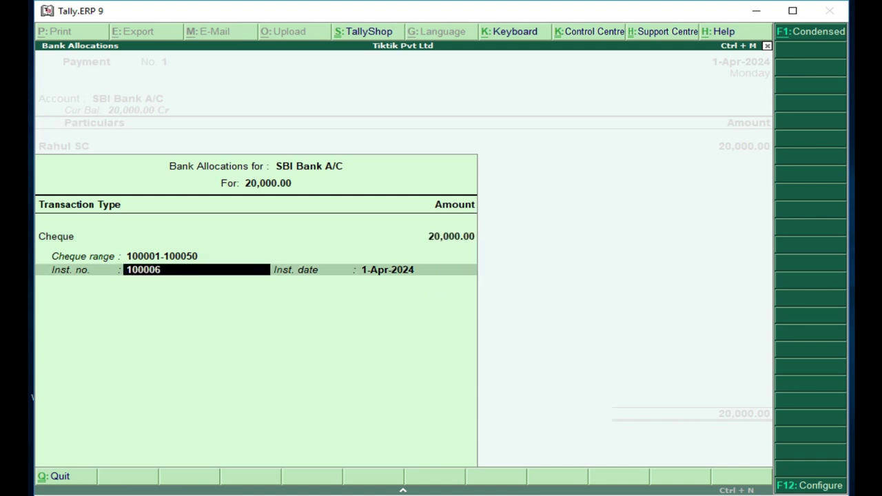
pyautogui.press('Up')
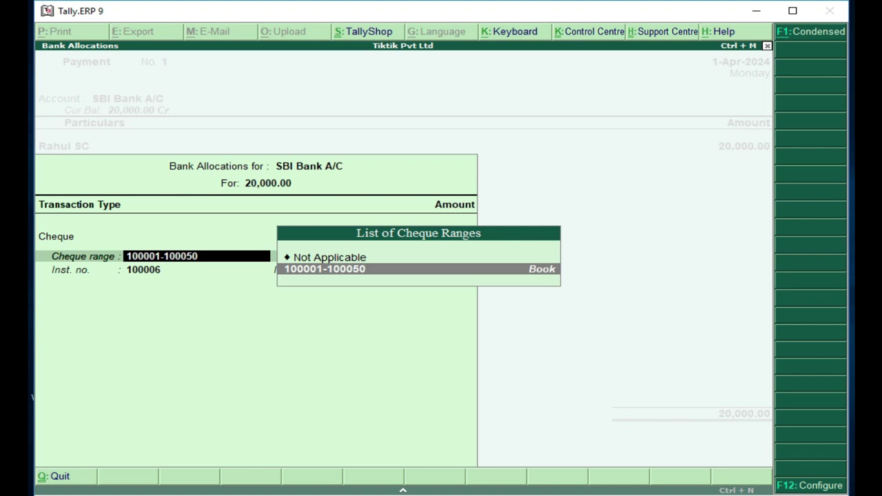
pyautogui.press('Return')
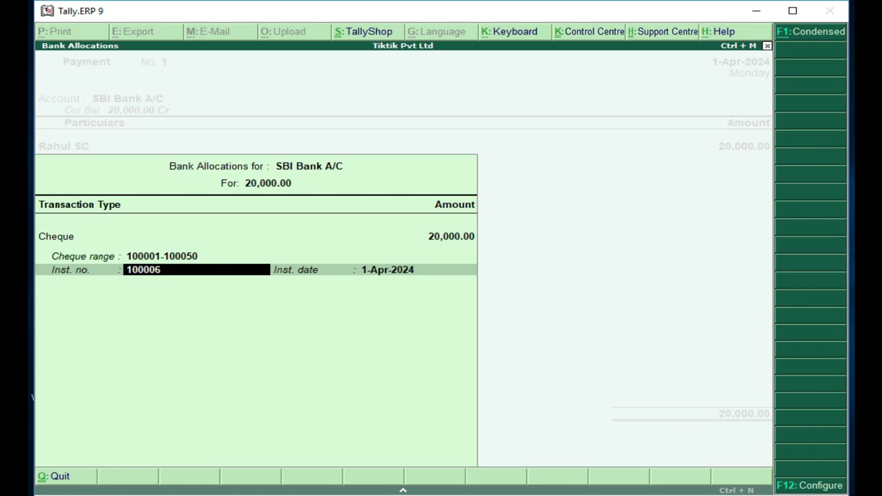
pyautogui.click(387, 270)
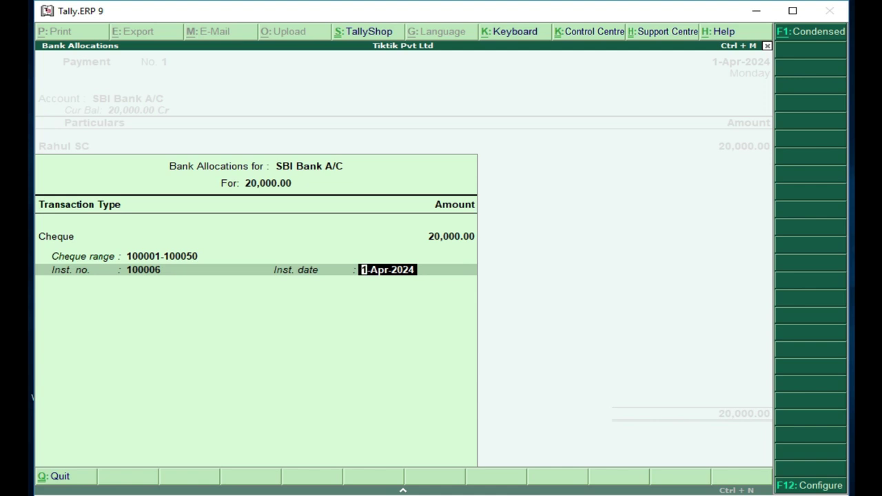
pyautogui.press('Return')
pyautogui.press('Return')
pyautogui.press('Return')
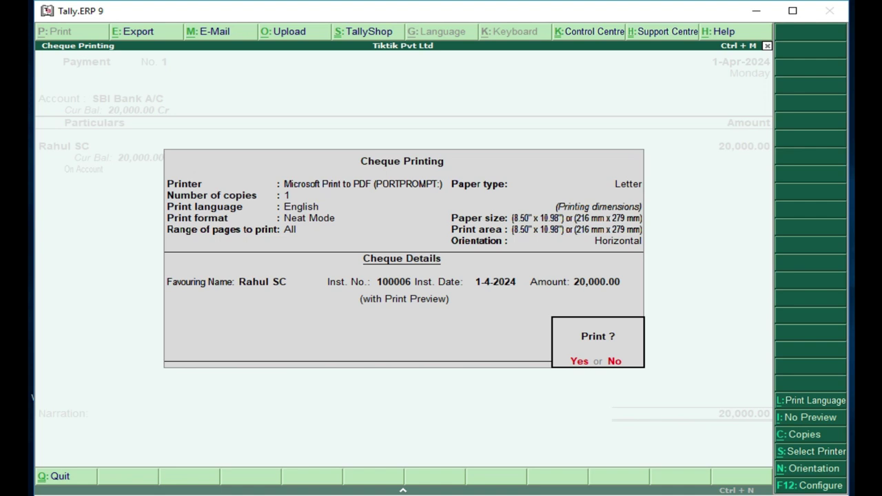
pyautogui.hotkey('alt', 'i')
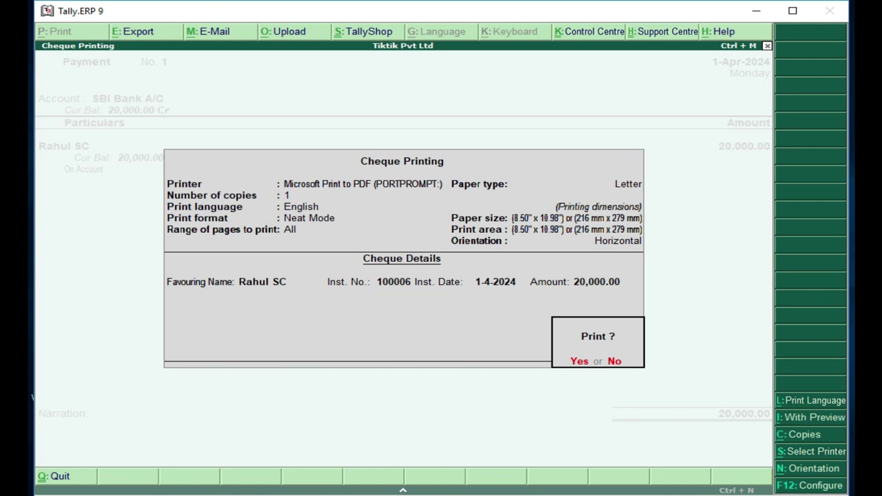
pyautogui.hotkey('alt', 'i')
pyautogui.hotkey('alt', 'i')
pyautogui.hotkey('alt', 'i')
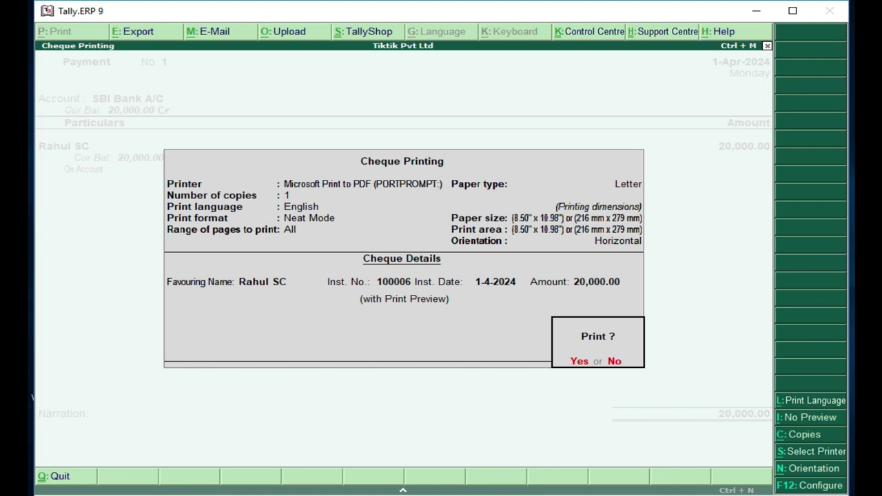
pyautogui.press('Return')
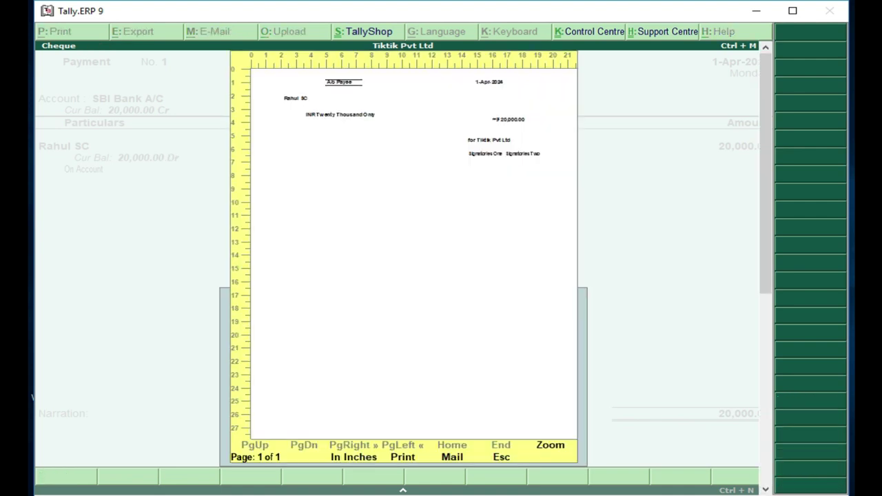
pyautogui.hotkey('alt', 'z')
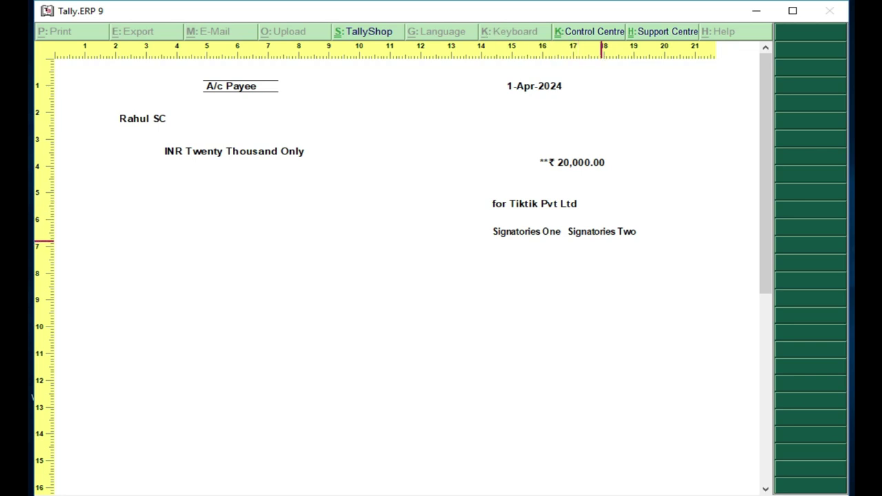
pyautogui.click(566, 243)
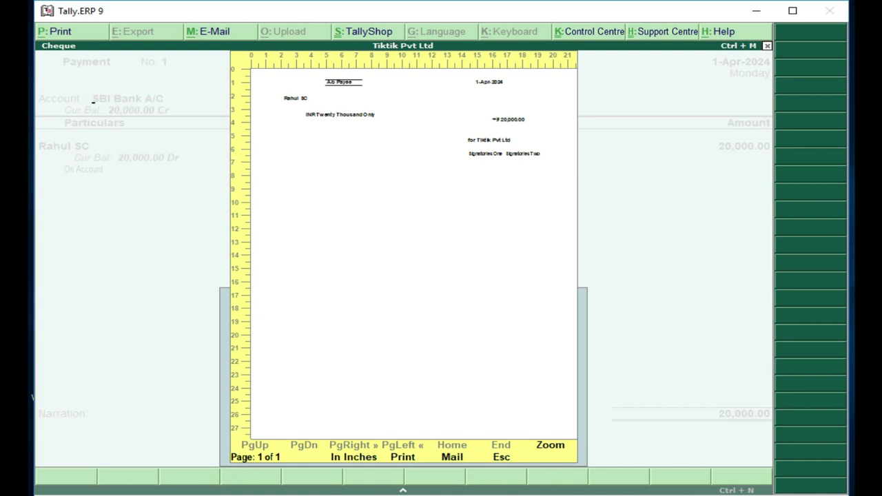
# Step: Close the cheque preview and return to the Gateway of Tally
pyautogui.press('Escape')
pyautogui.press('Escape')
pyautogui.press('Return')
pyautogui.press('Escape')
pyautogui.press('Escape')
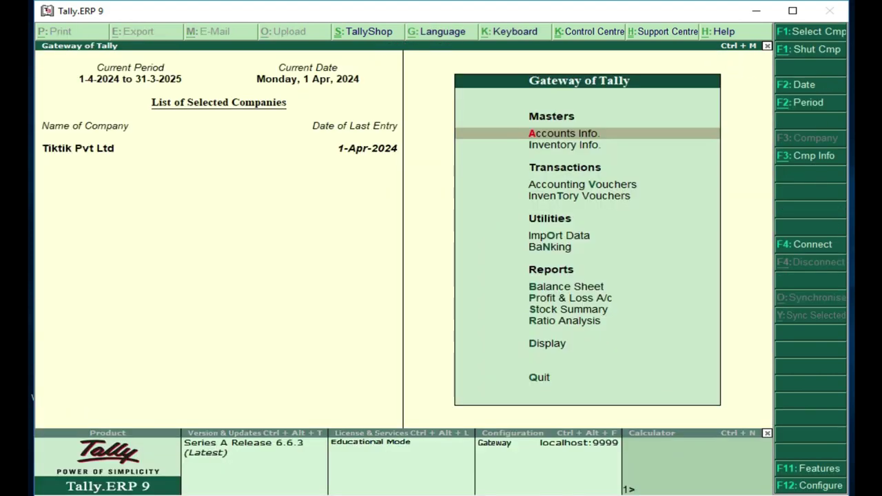
# Step: Open SBI Bank A/C's pending cheques and review cheque 100006, keeping its number unchanged
pyautogui.press('Down')
pyautogui.press('Down')
pyautogui.press('Down')
pyautogui.press('Down')
pyautogui.press('Down')
pyautogui.press('Return')
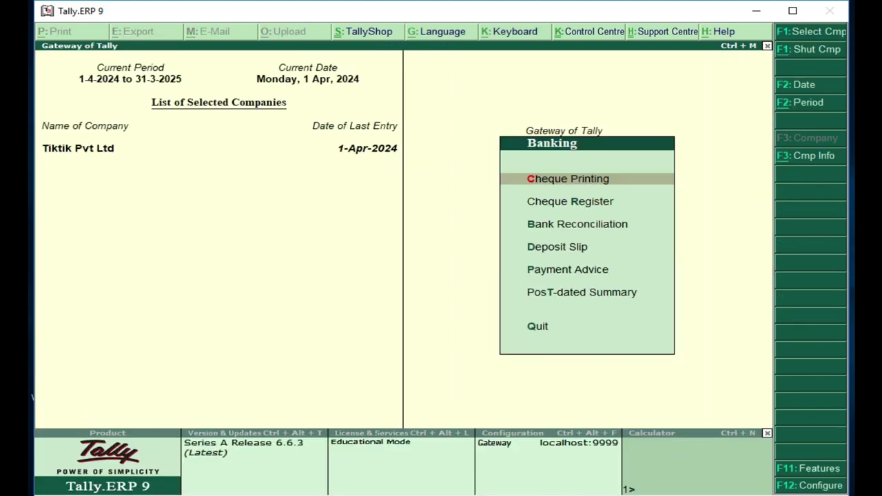
pyautogui.press('Return')
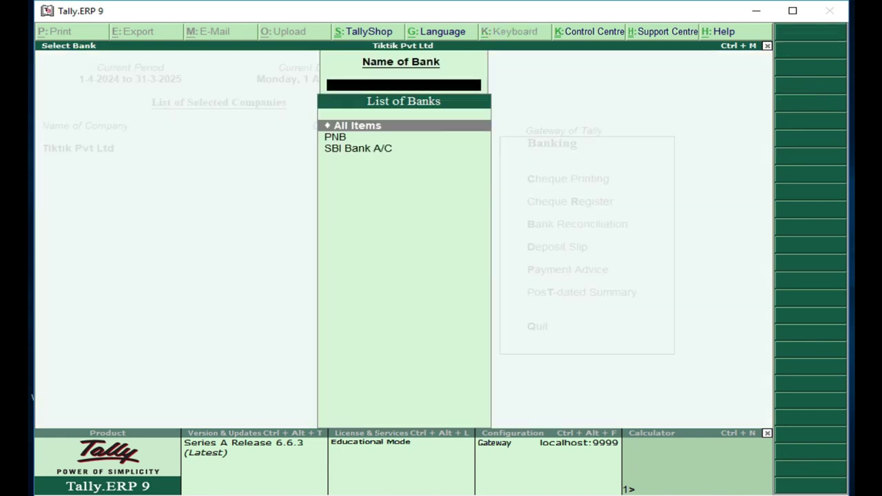
pyautogui.press('Down')
pyautogui.press('Down')
pyautogui.press('Return')
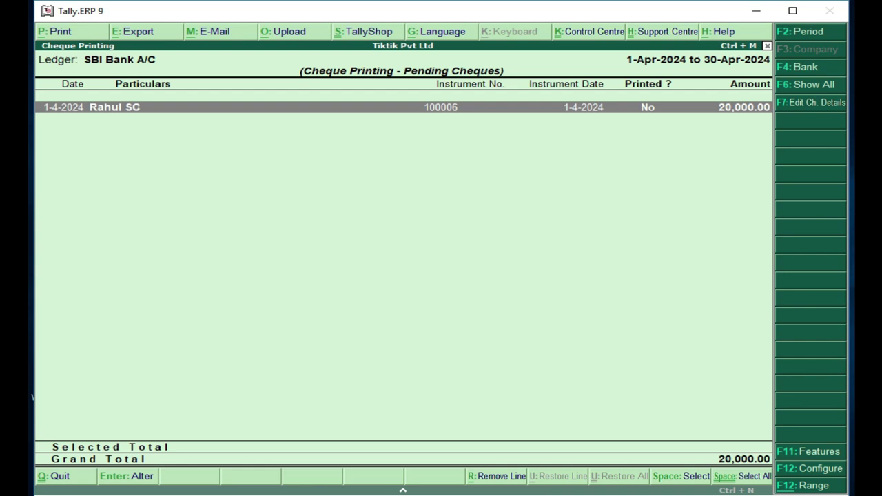
pyautogui.press('F7')
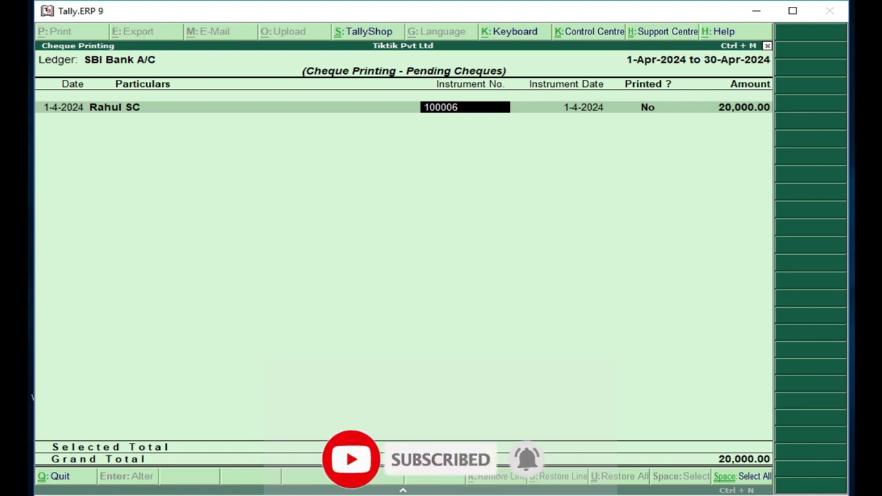
pyautogui.press('Return')
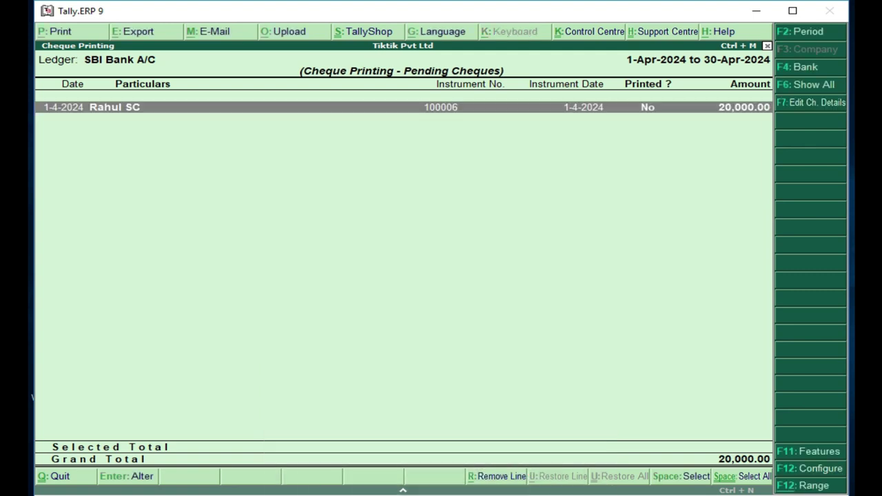
# Step: Reconcile SBI Bank A/C with bank date 2-4-2024 and return to the Banking menu
pyautogui.press('Escape')
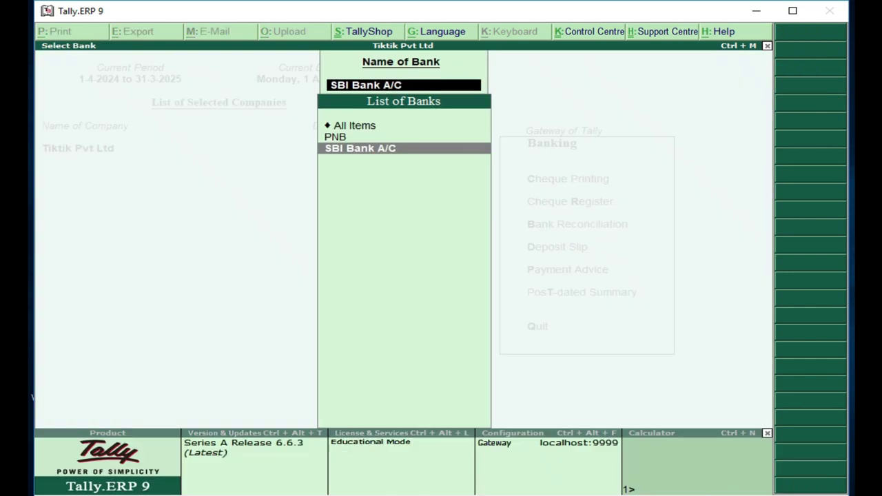
pyautogui.press('Escape')
pyautogui.press('Down')
pyautogui.press('Return')
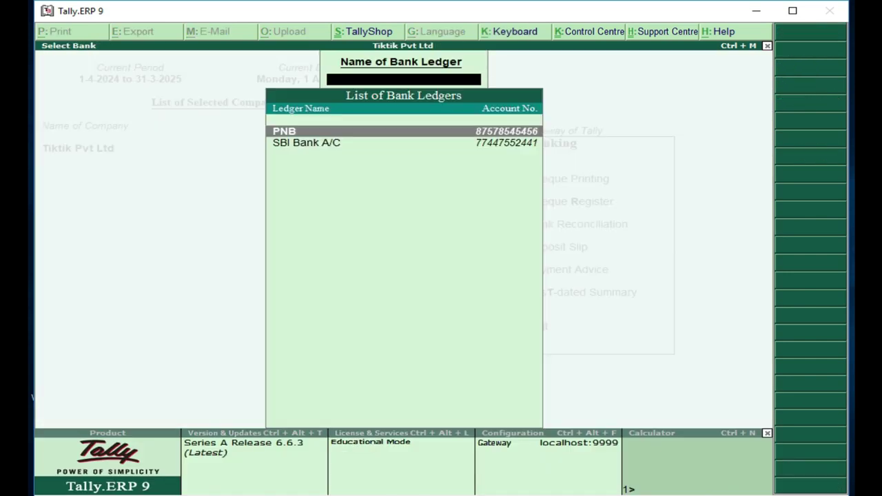
pyautogui.press('Down')
pyautogui.press('Return')
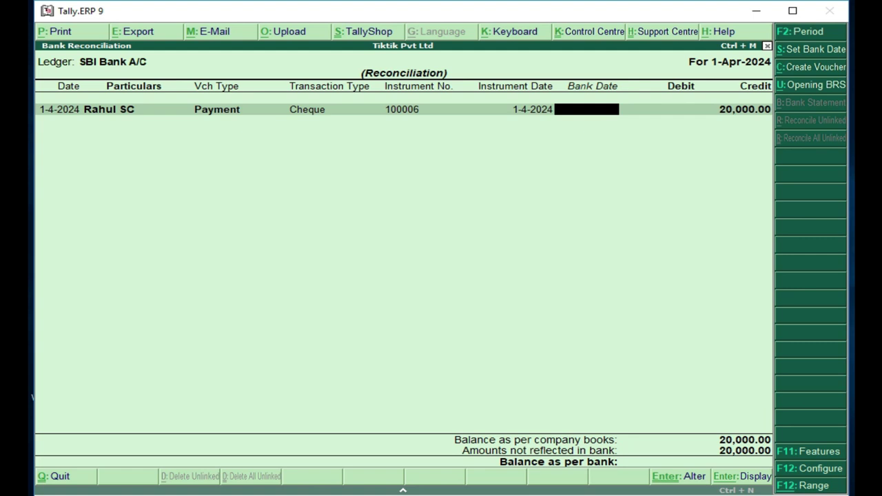
pyautogui.write('2-4')
pyautogui.press('Return')
pyautogui.press('Return')
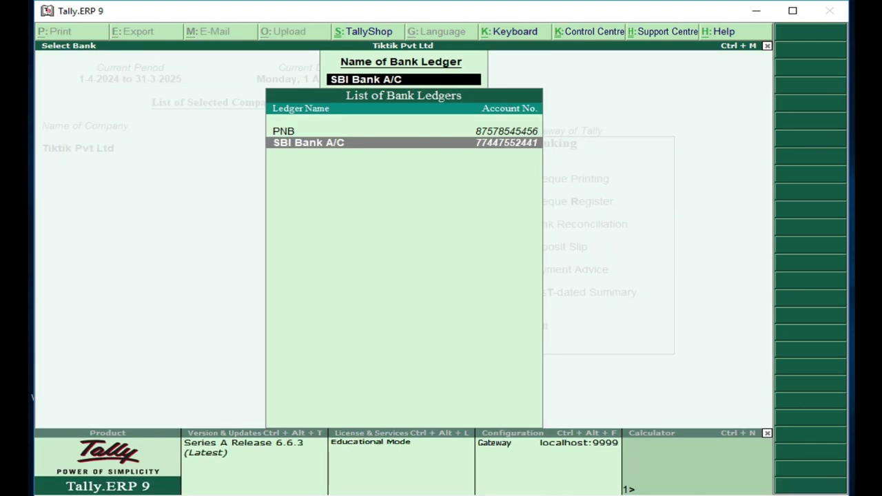
pyautogui.press('Escape')
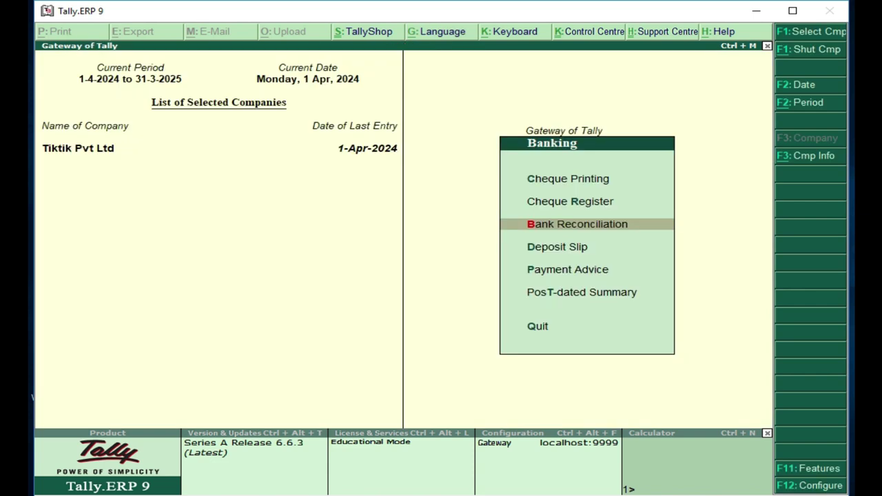
pyautogui.click(570, 202)
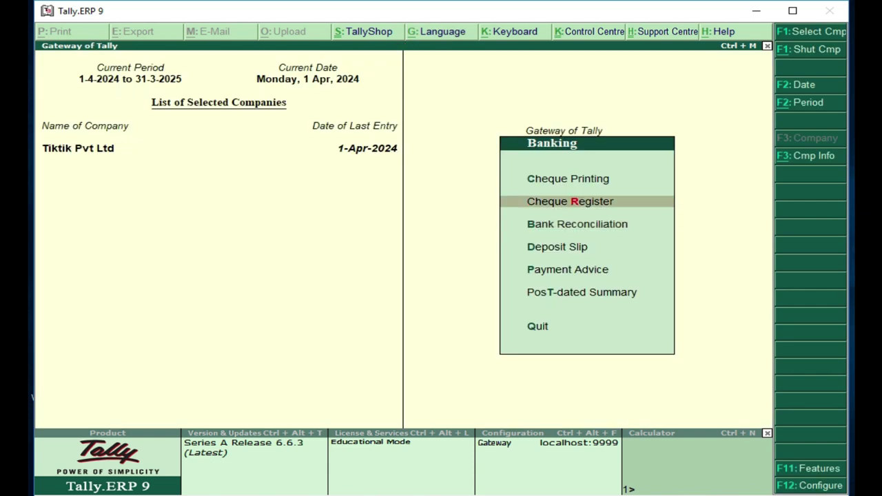
pyautogui.press('Return')
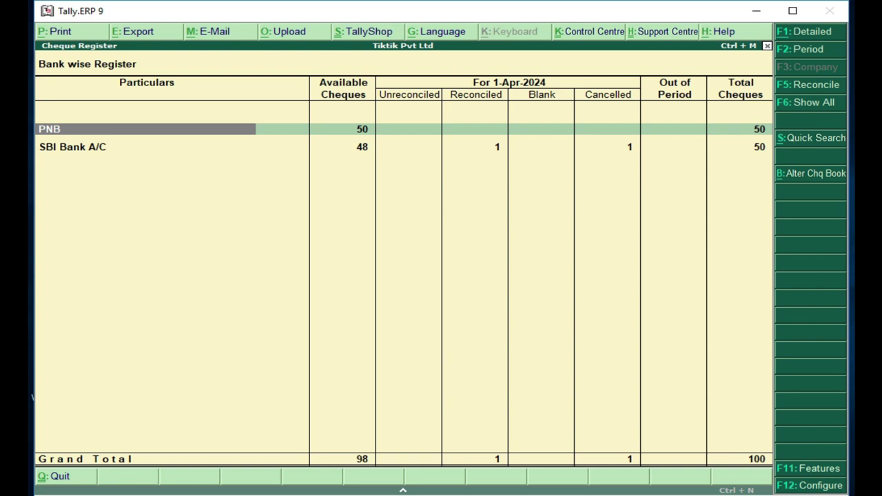
pyautogui.click(73, 147)
pyautogui.press('Return')
pyautogui.press('Return')
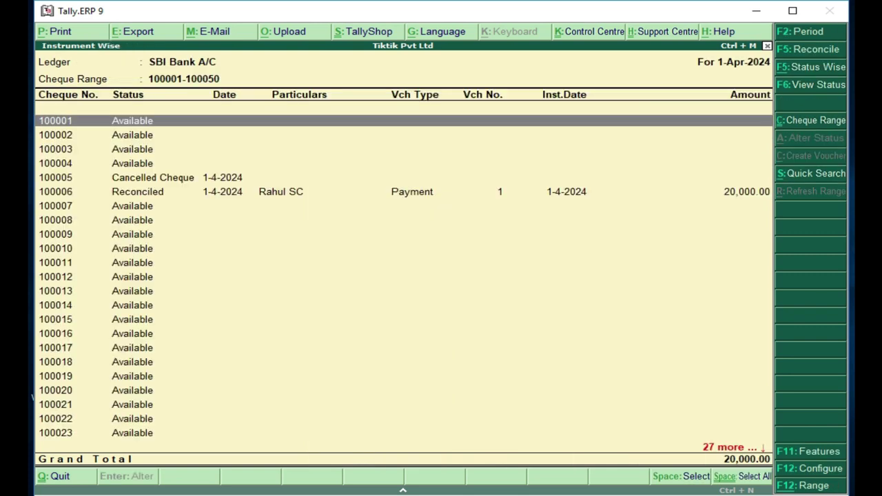
pyautogui.press('Down')
pyautogui.press('Down')
pyautogui.press('Down')
pyautogui.press('Down')
pyautogui.press('Down')
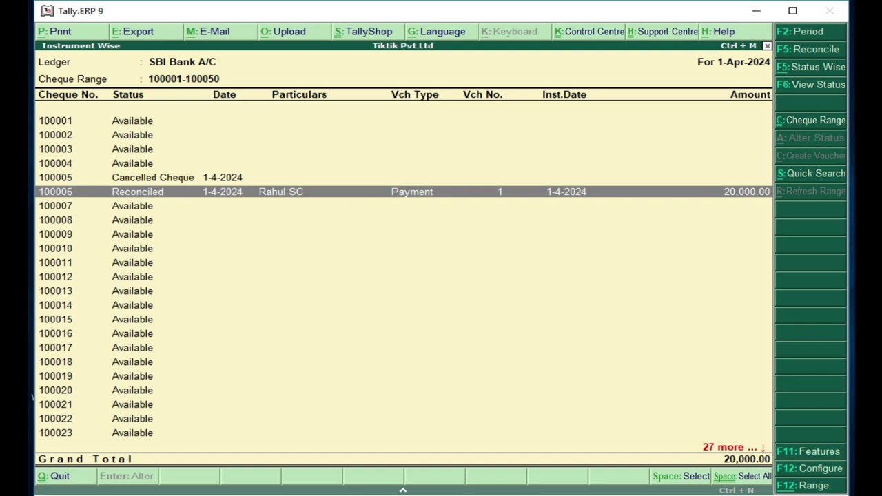
pyautogui.press('Escape')
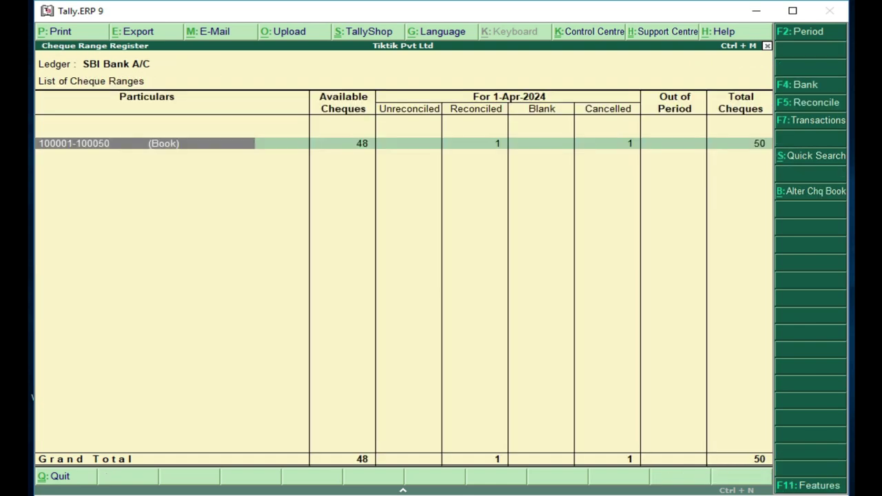
pyautogui.press('Escape')
pyautogui.press('Escape')
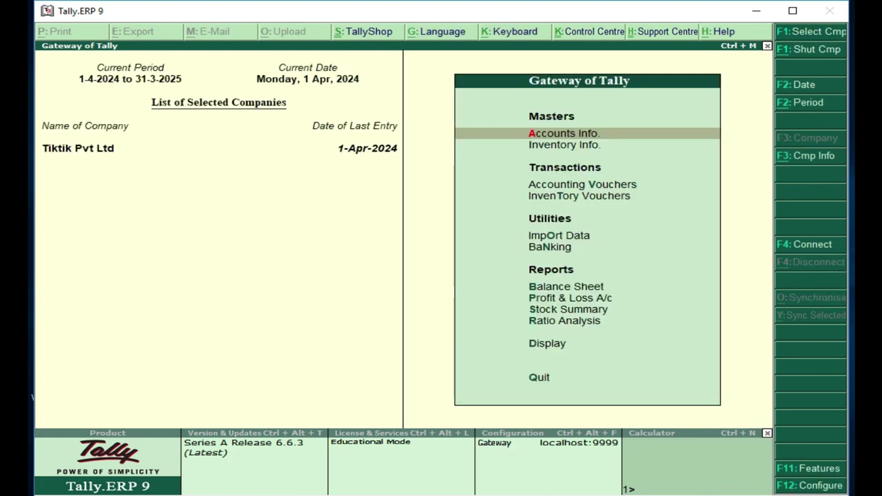